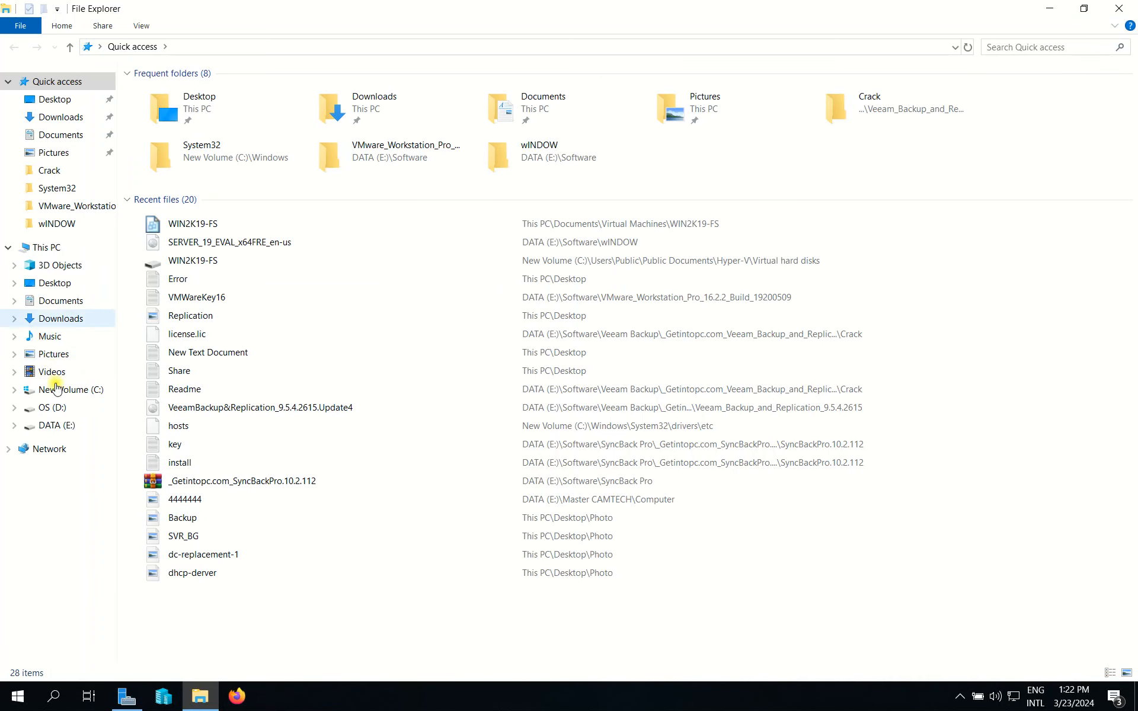
Step: View this computer's system properties, checking its Windows edition, computer name and domain, and close the window
right_click(57, 244)
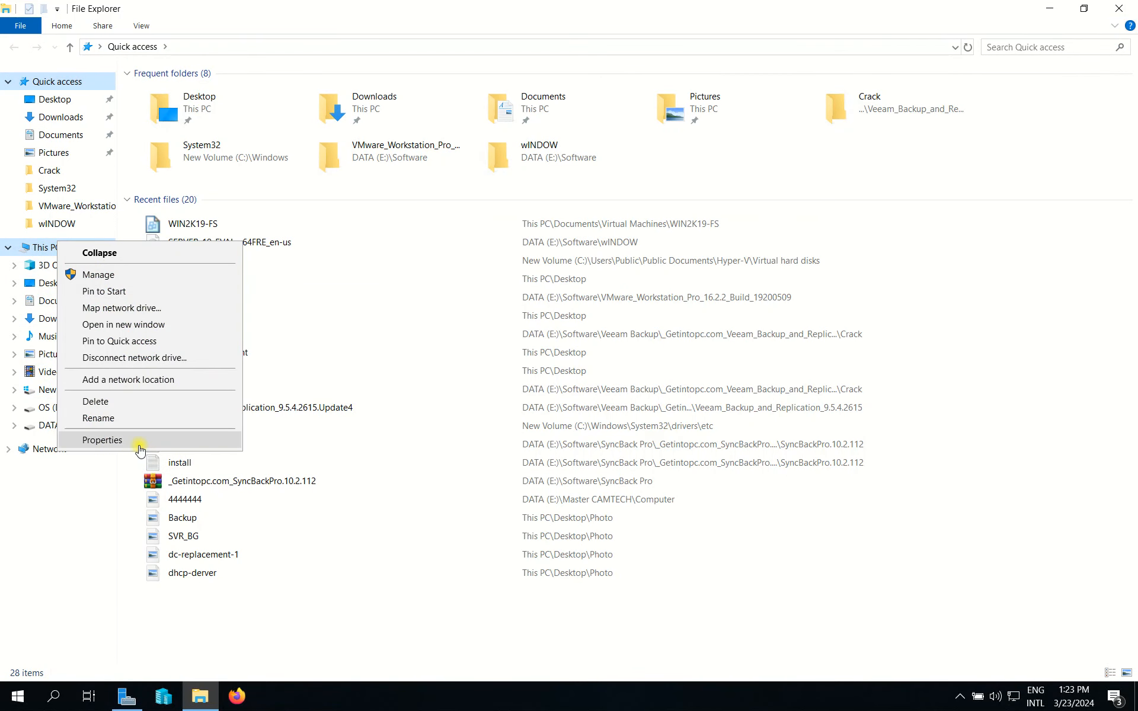
click(103, 440)
click(1119, 8)
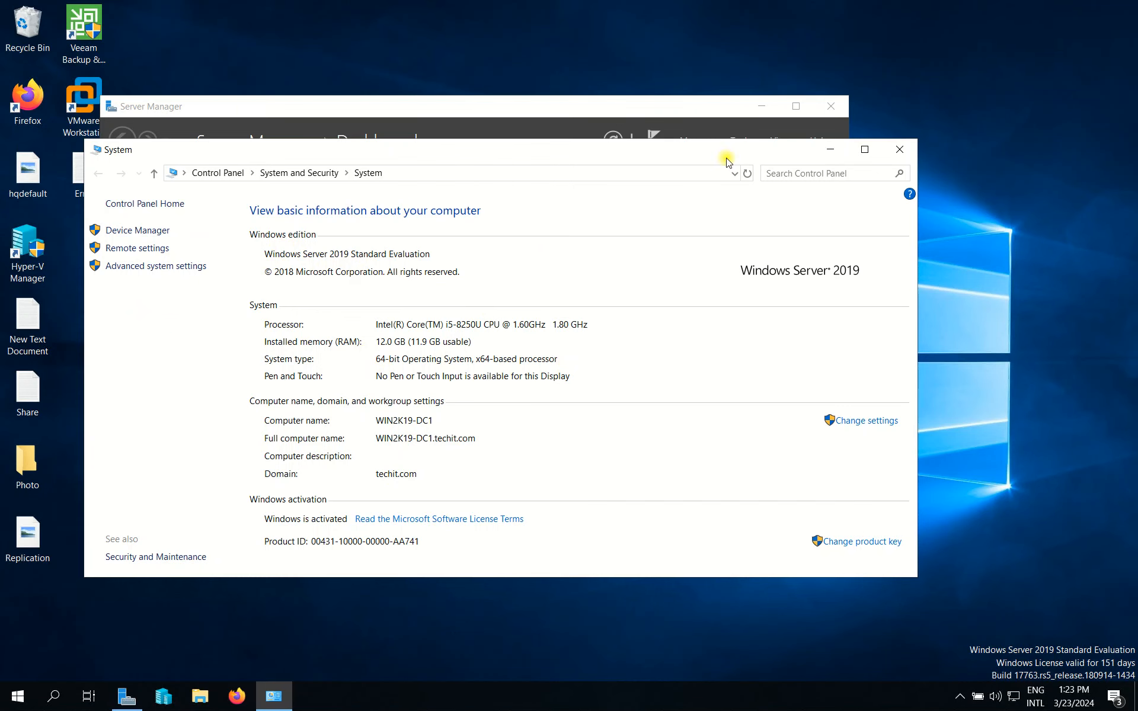
click(888, 145)
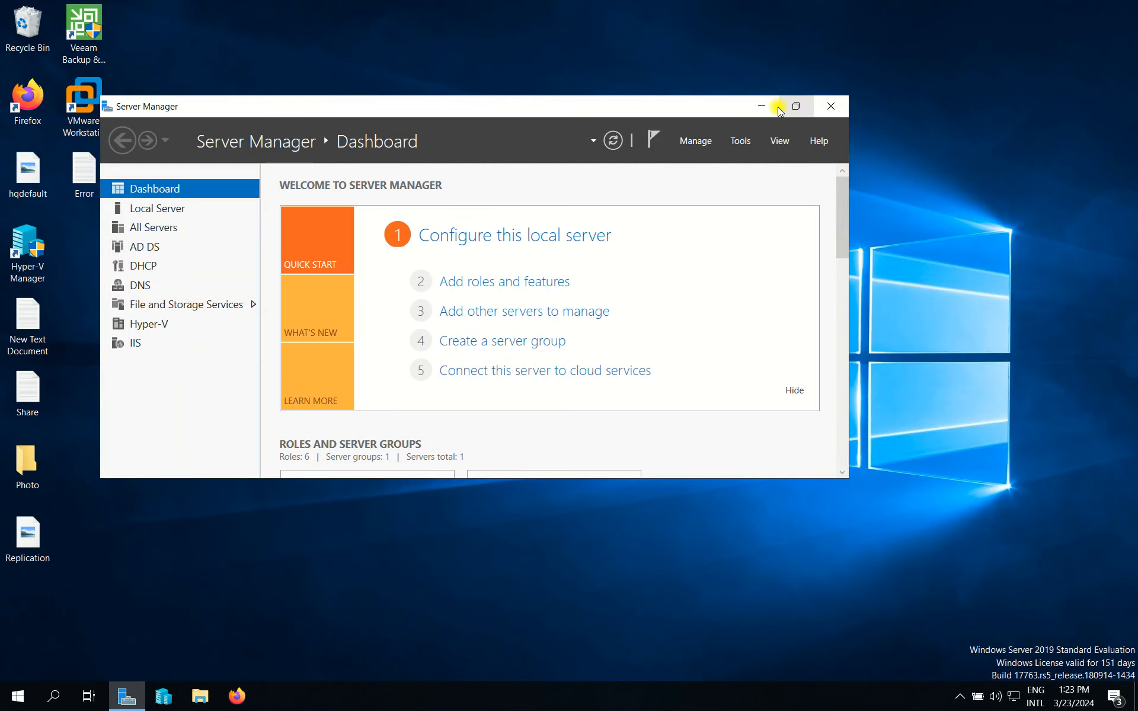
Step: Begin adding roles and features with a role-based or feature-based installation on WIN2K19-DC1.techit.com from the server pool
click(795, 106)
click(1019, 38)
click(993, 45)
click(994, 42)
click(1013, 58)
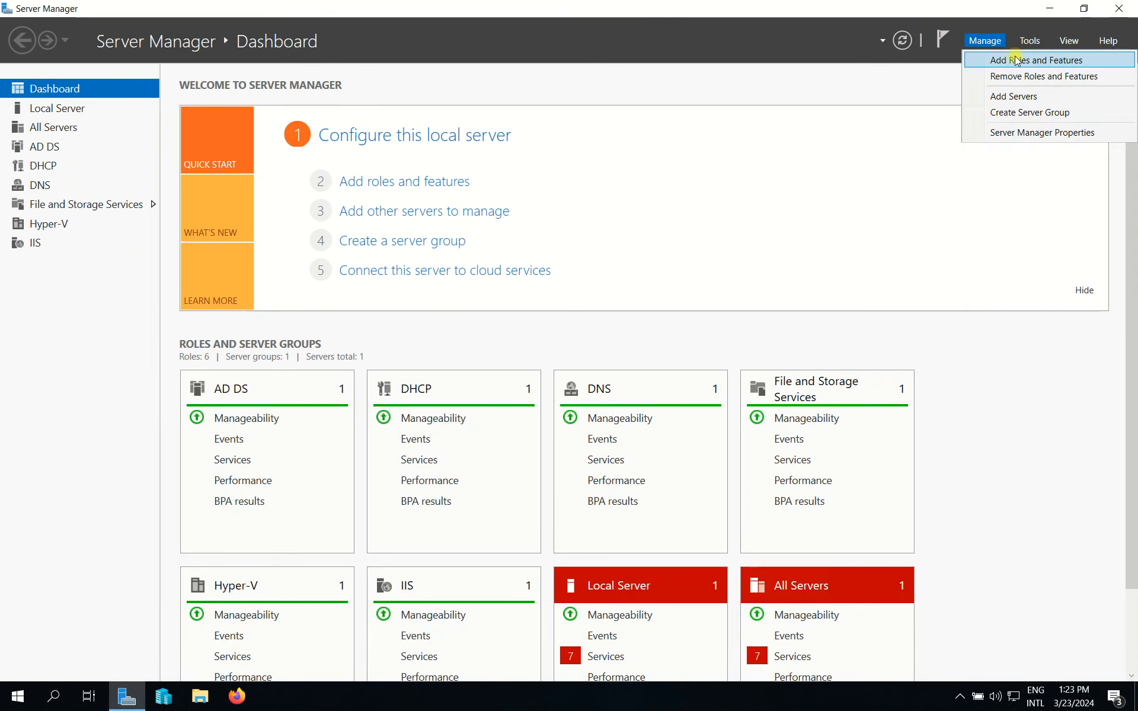
click(513, 515)
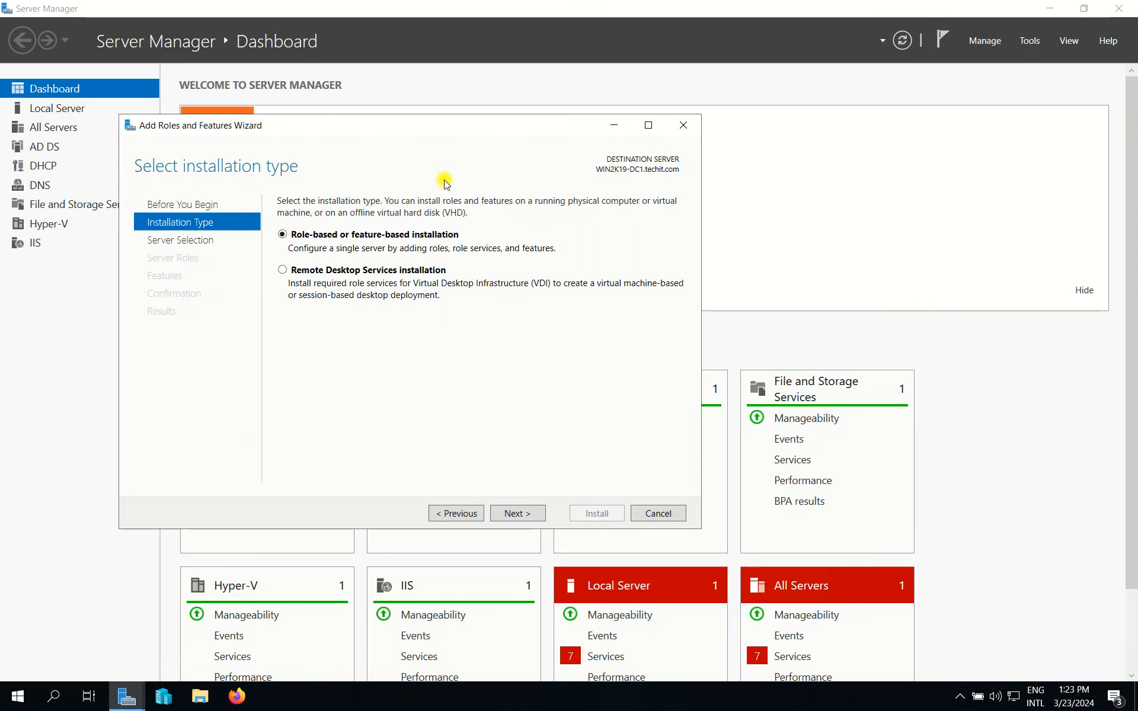
click(515, 512)
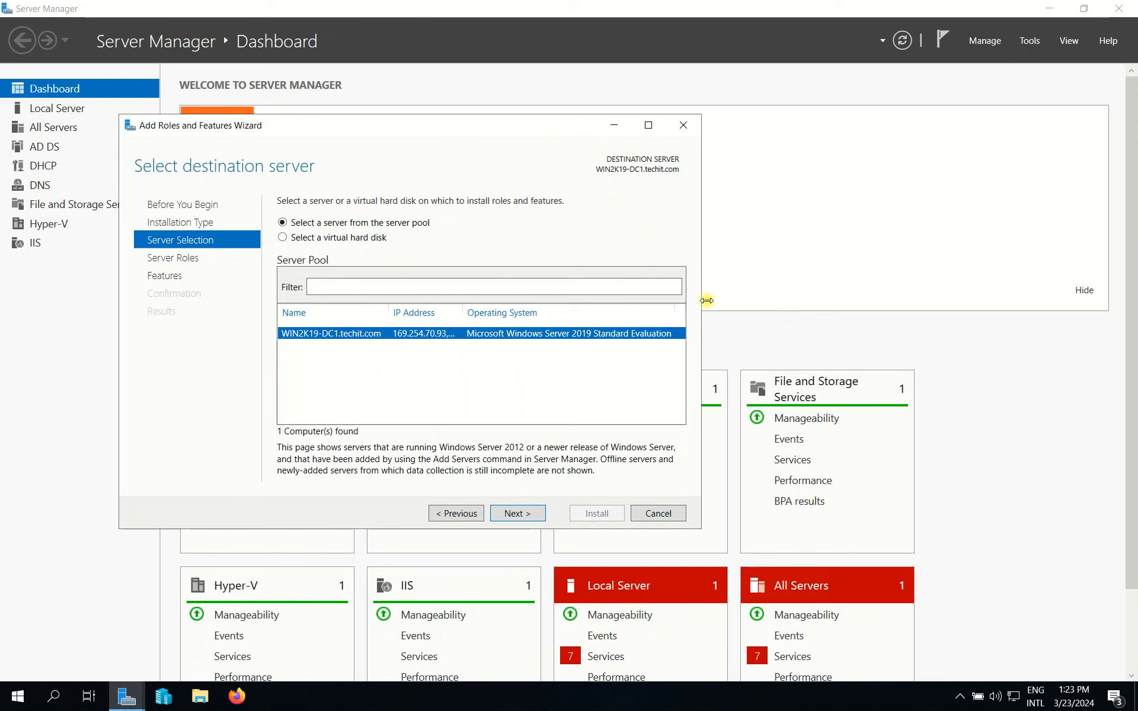
click(511, 513)
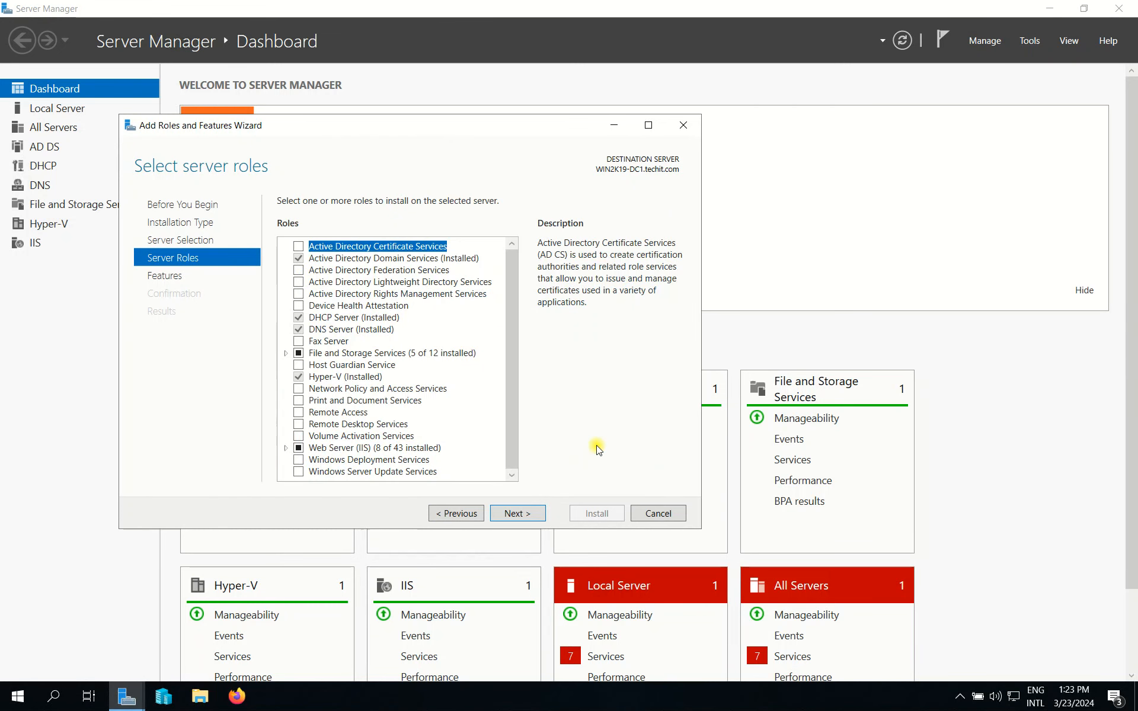
Step: Select the Active Directory Lightweight Directory Services role and add its required features, including the management tools
click(299, 283)
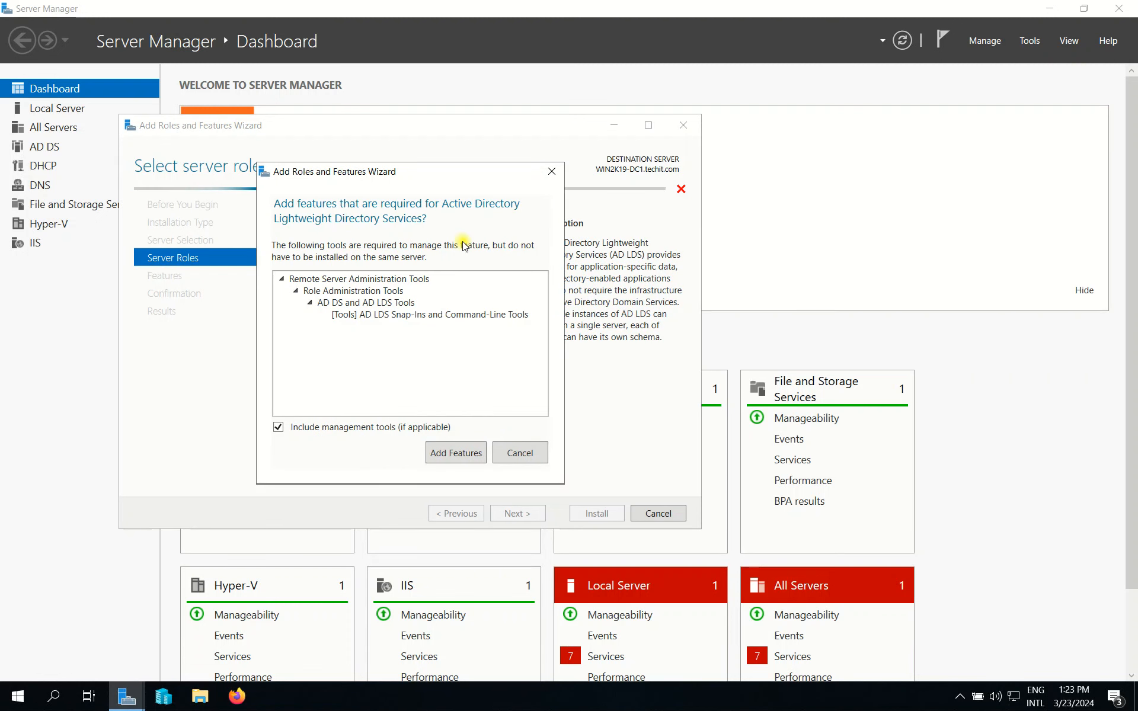
click(551, 172)
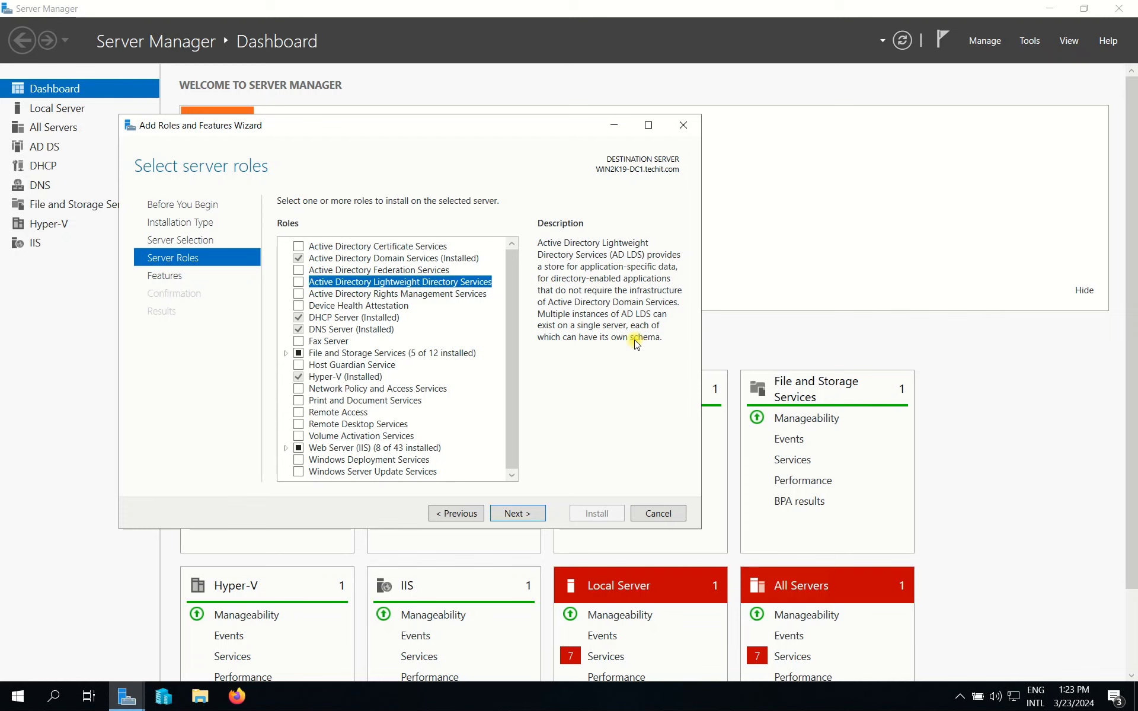
click(298, 282)
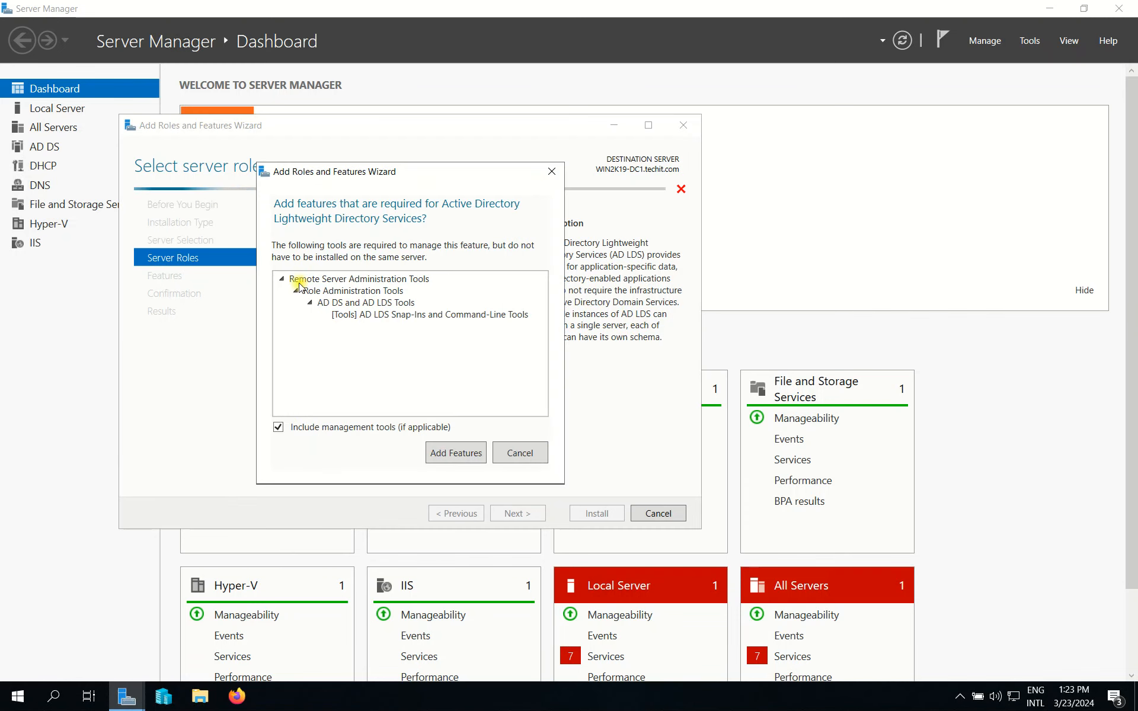
click(453, 453)
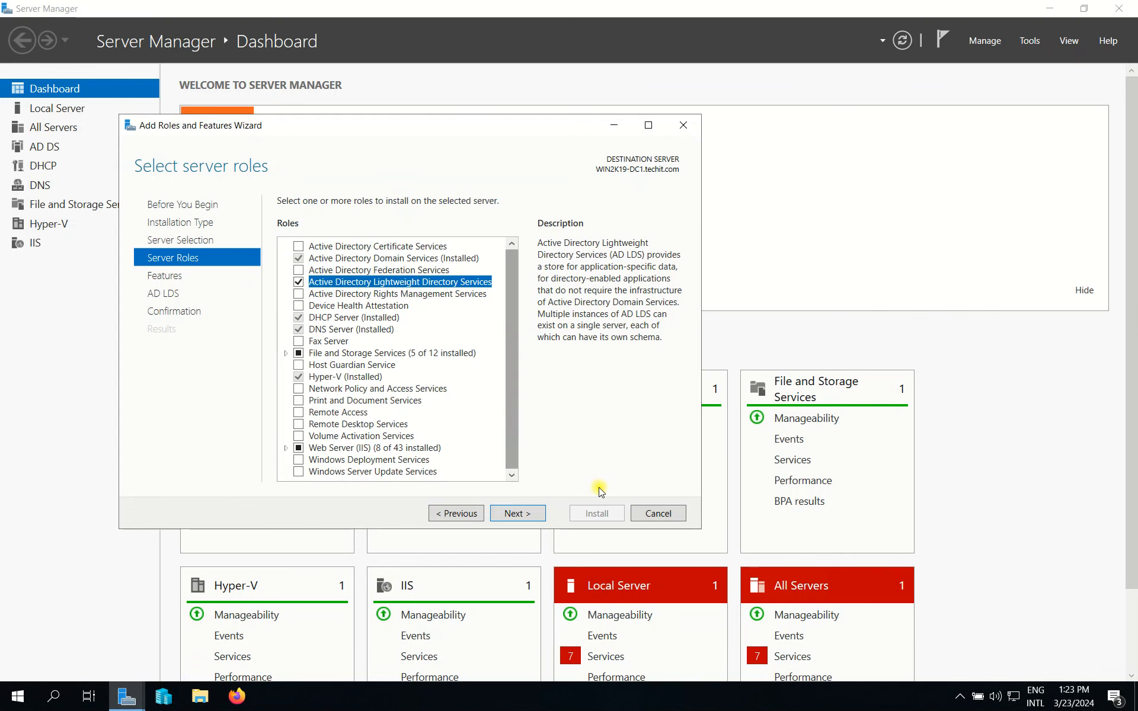
Step: Install the AD LDS role without selecting additional features, and close the wizard when the installation finishes
click(516, 513)
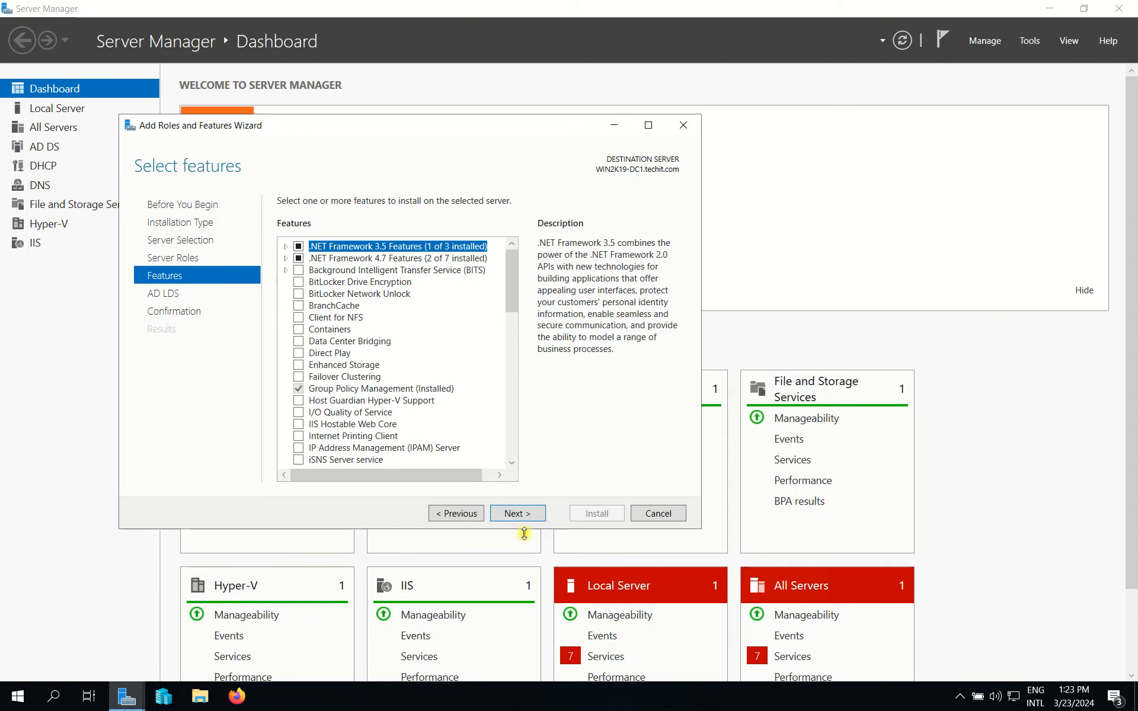
click(523, 515)
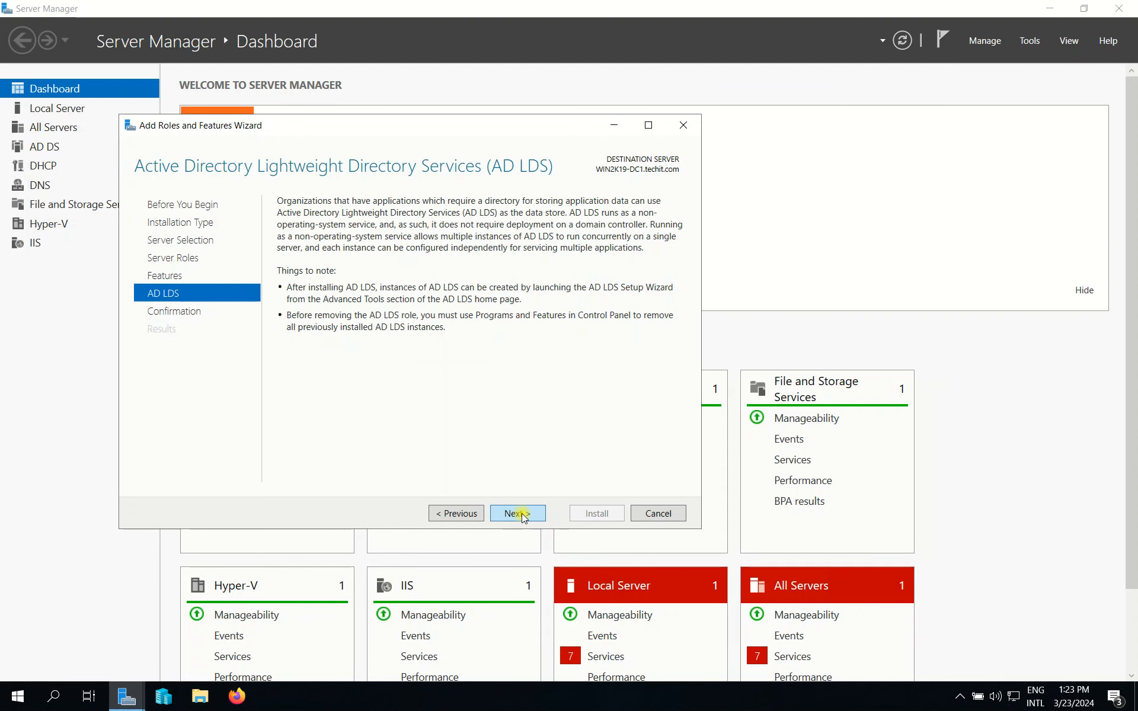
click(523, 515)
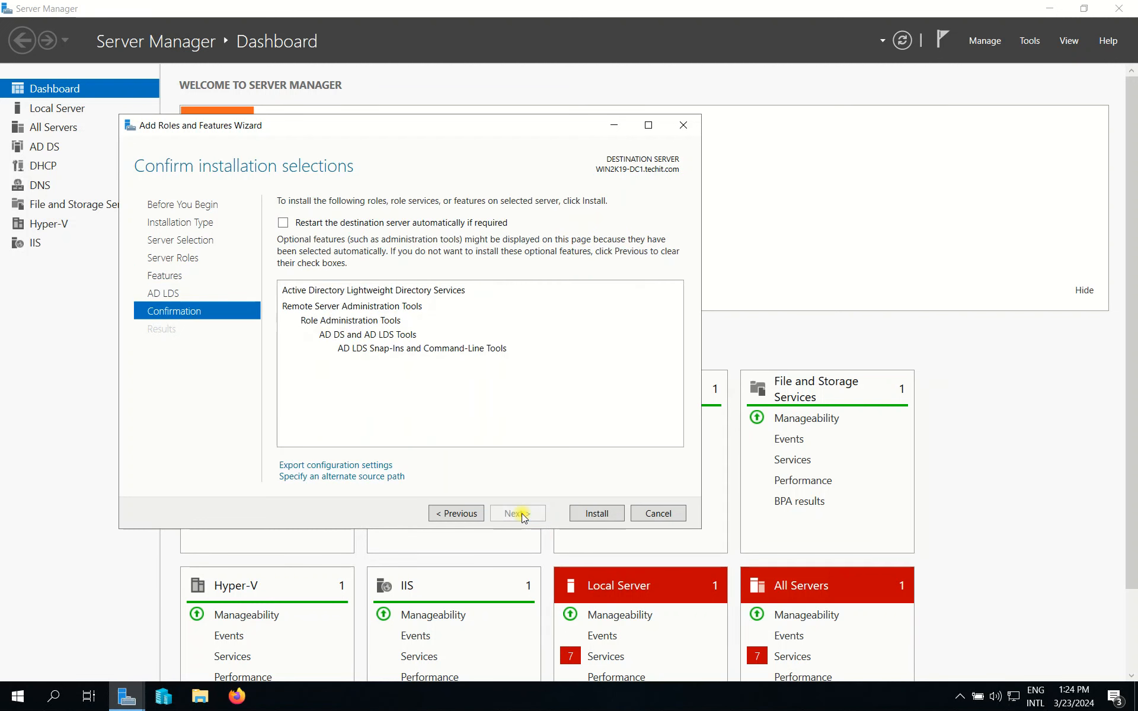
click(620, 515)
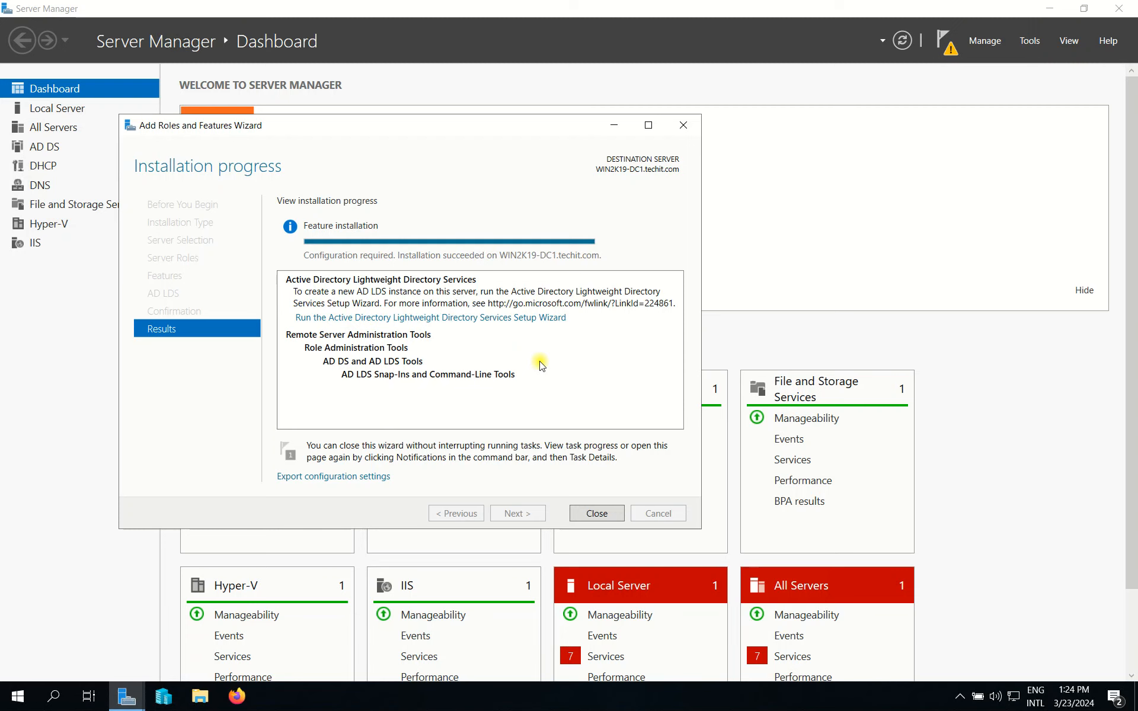
click(593, 511)
Step: Open ADSI Edit from Server Manager and start a new connection named LDAPServer
click(1030, 41)
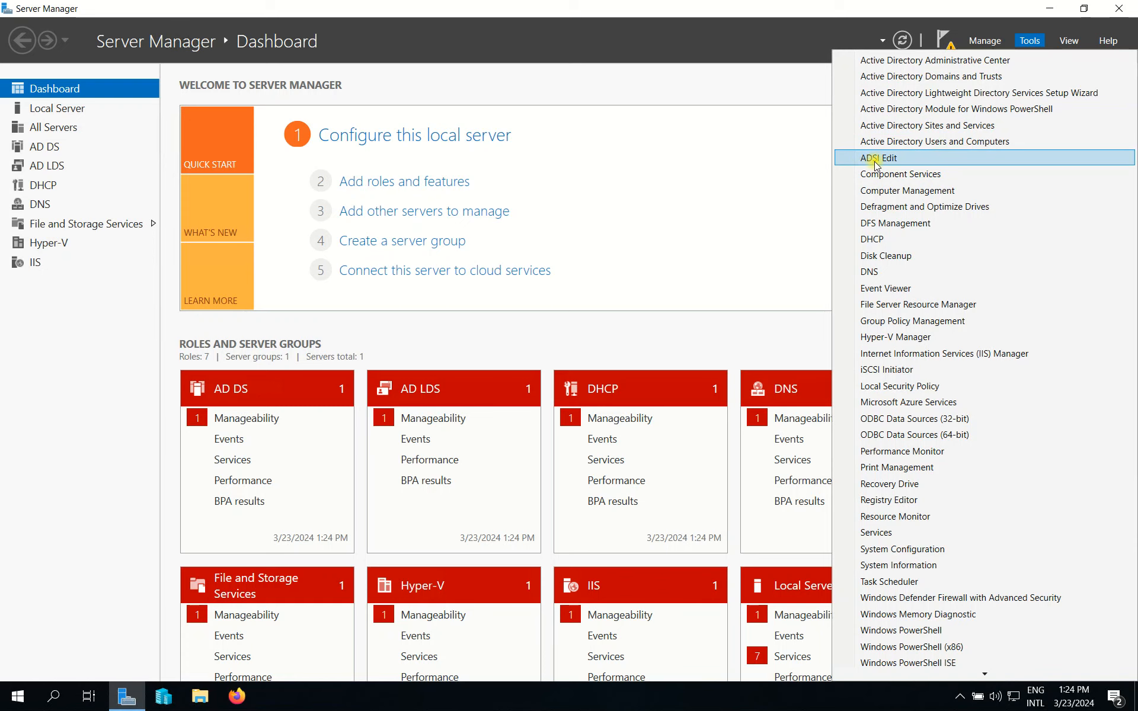
click(896, 163)
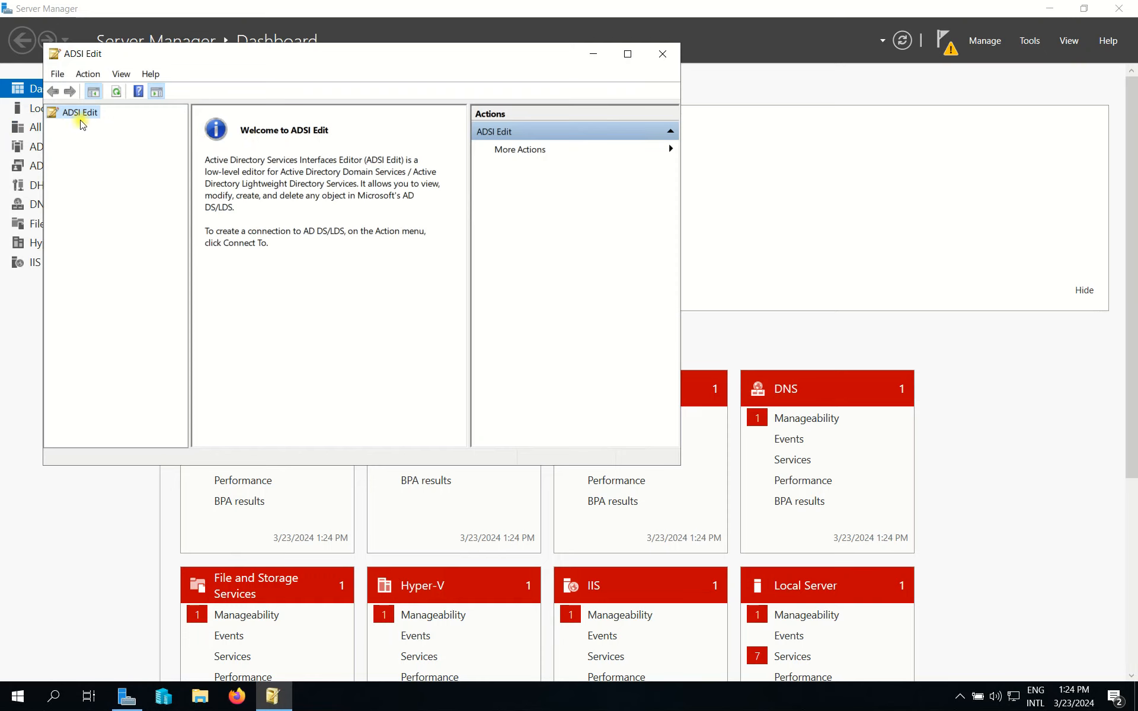
drag(306, 54, 338, 59)
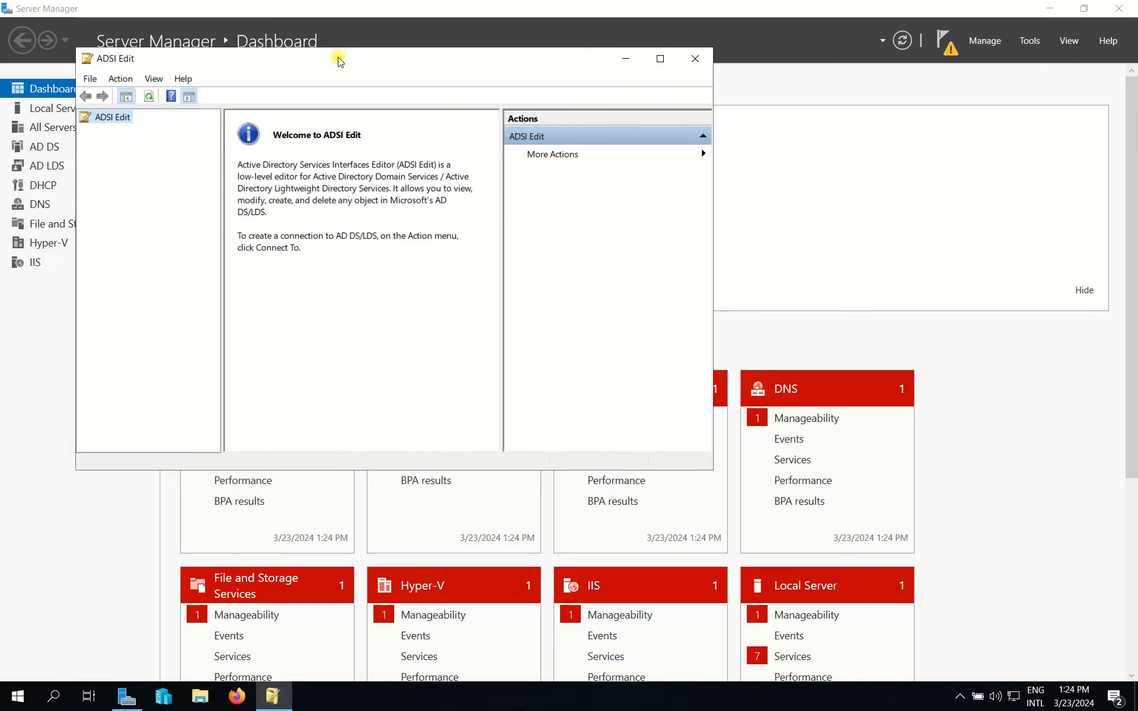
right_click(113, 121)
key(Return)
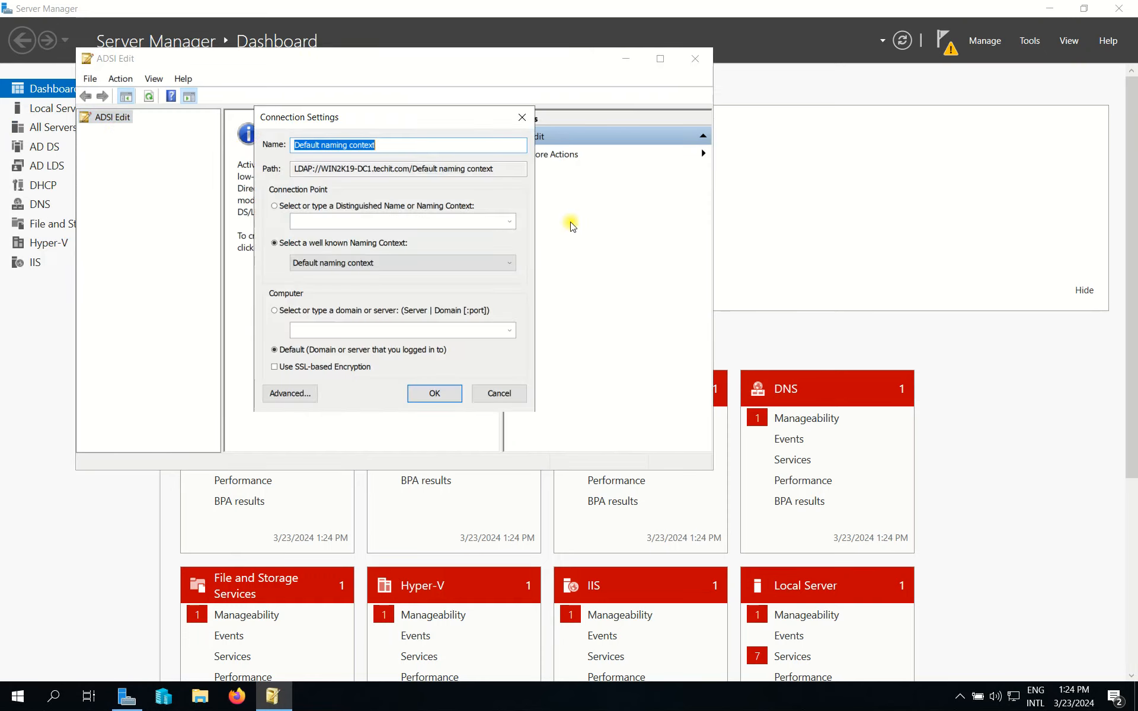
drag(414, 146, 286, 150)
text(LA)
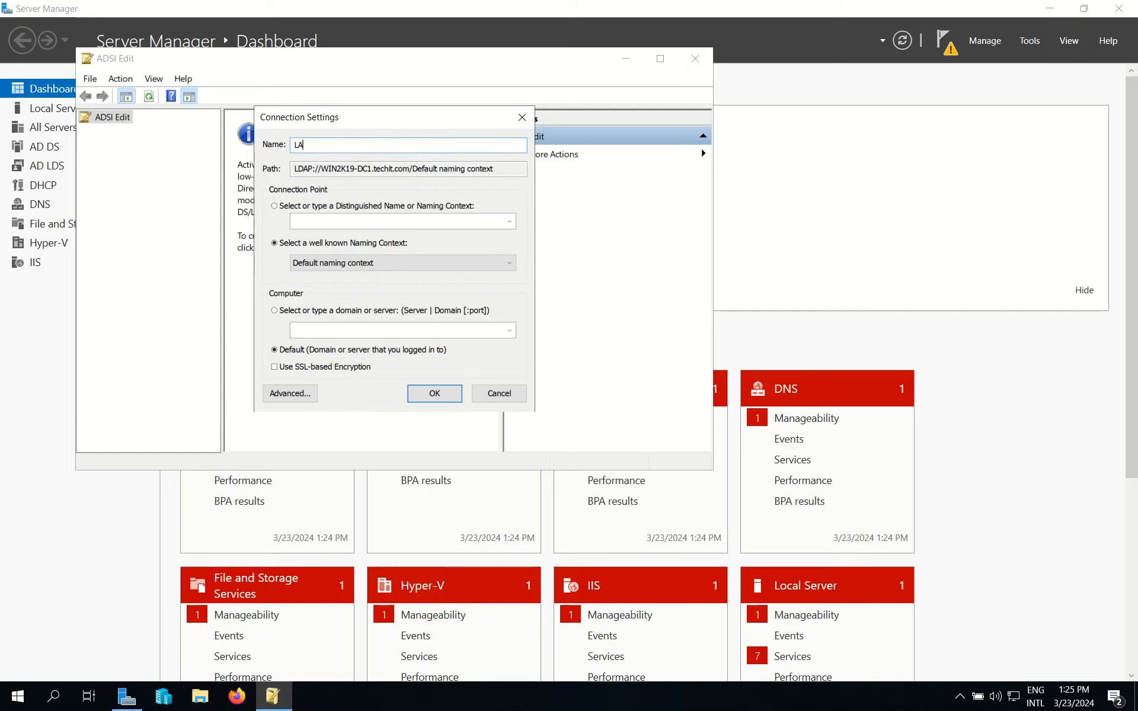
text(LDAPServer)
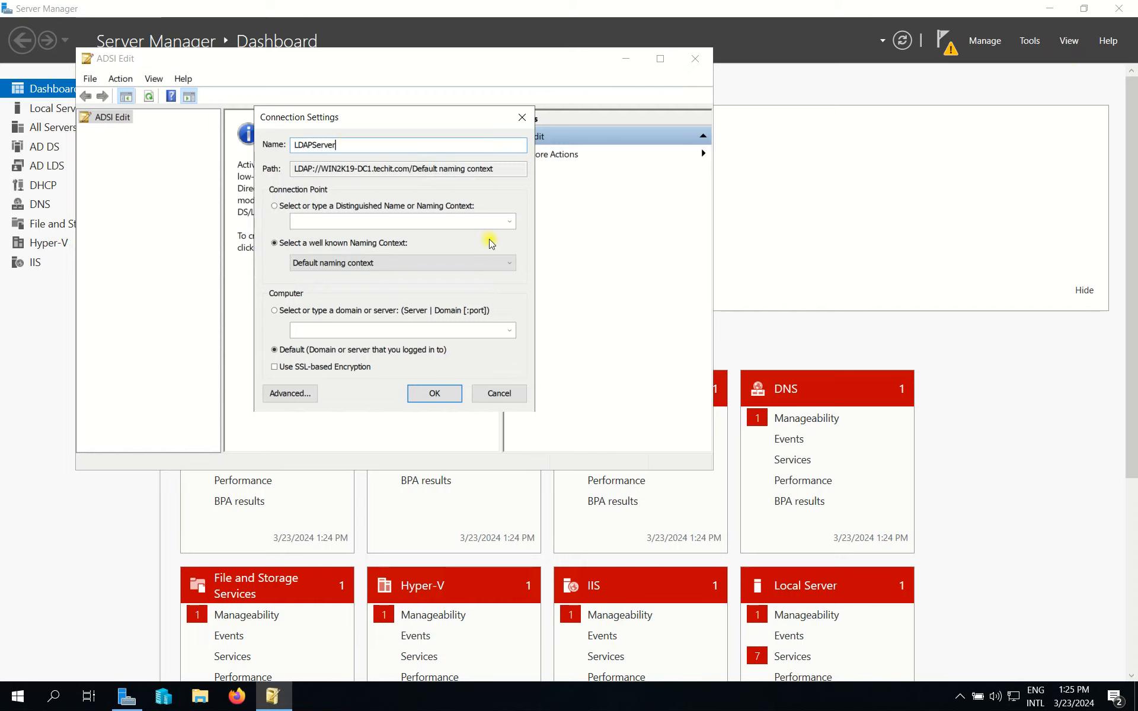
Step: Create the connection with the well-known Default naming context and the default domain or server, leaving the advanced options unchanged
click(509, 222)
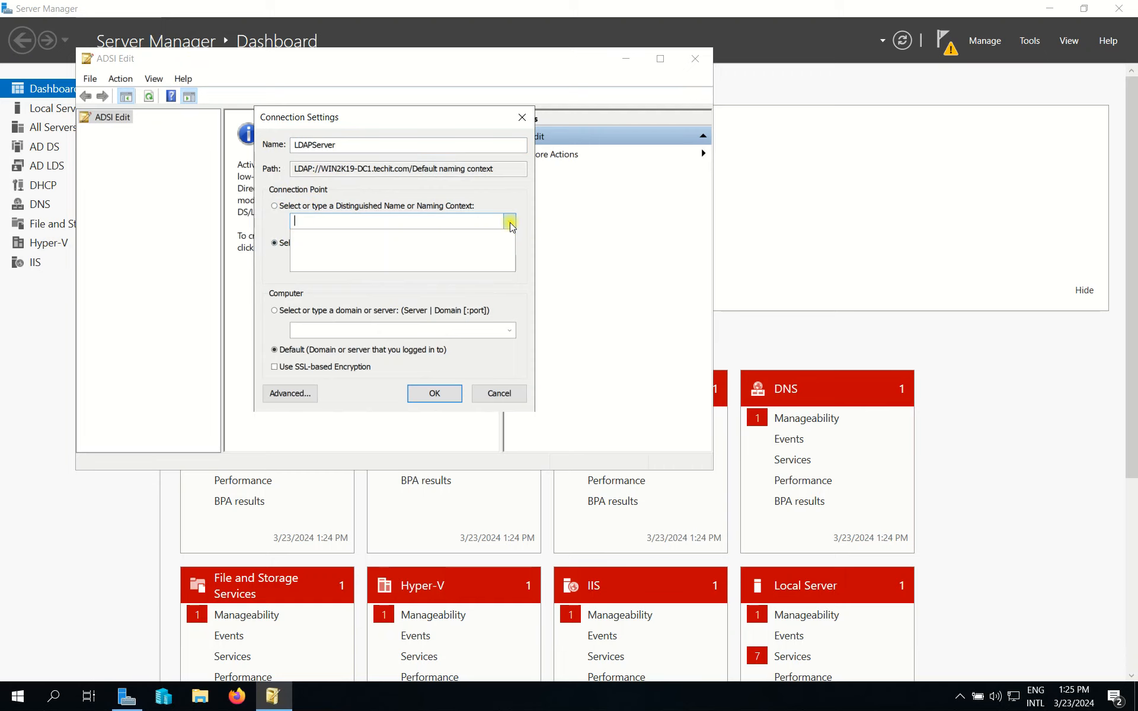
click(363, 262)
click(363, 262)
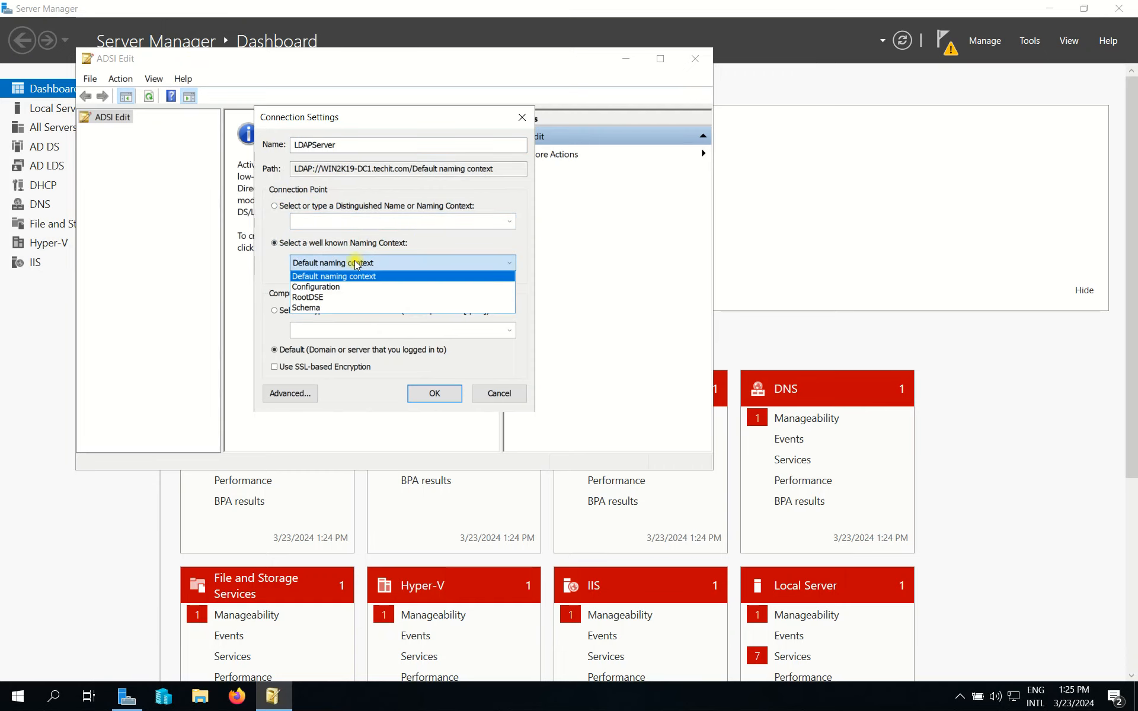
click(356, 264)
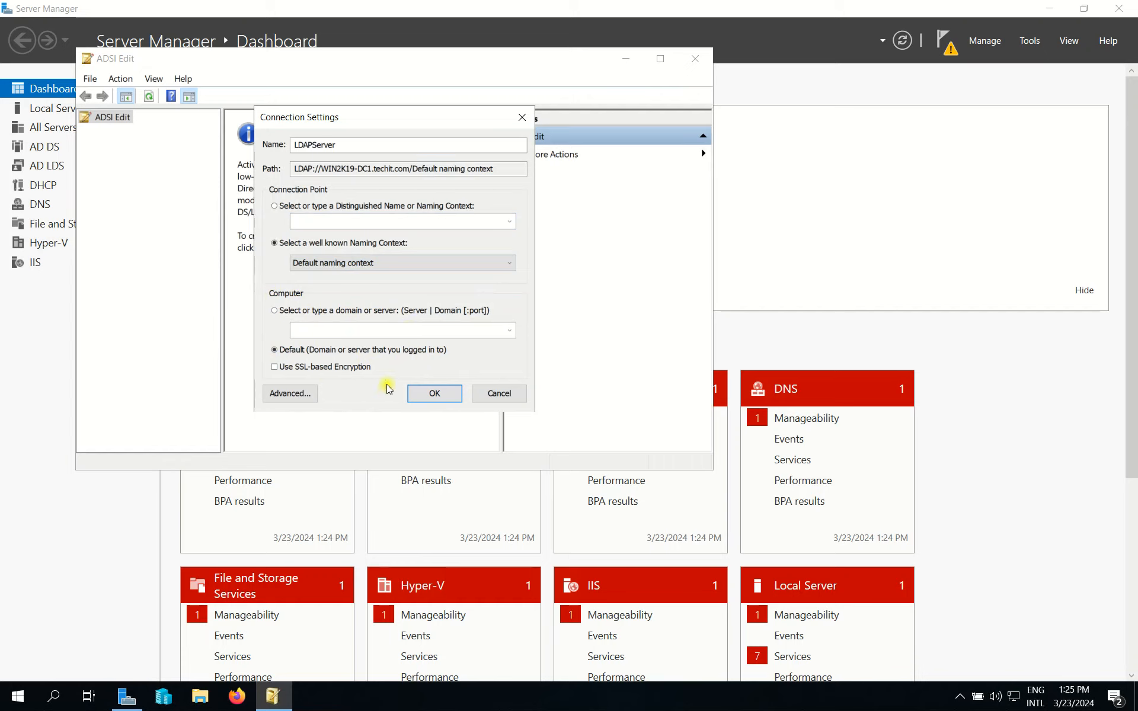
click(283, 396)
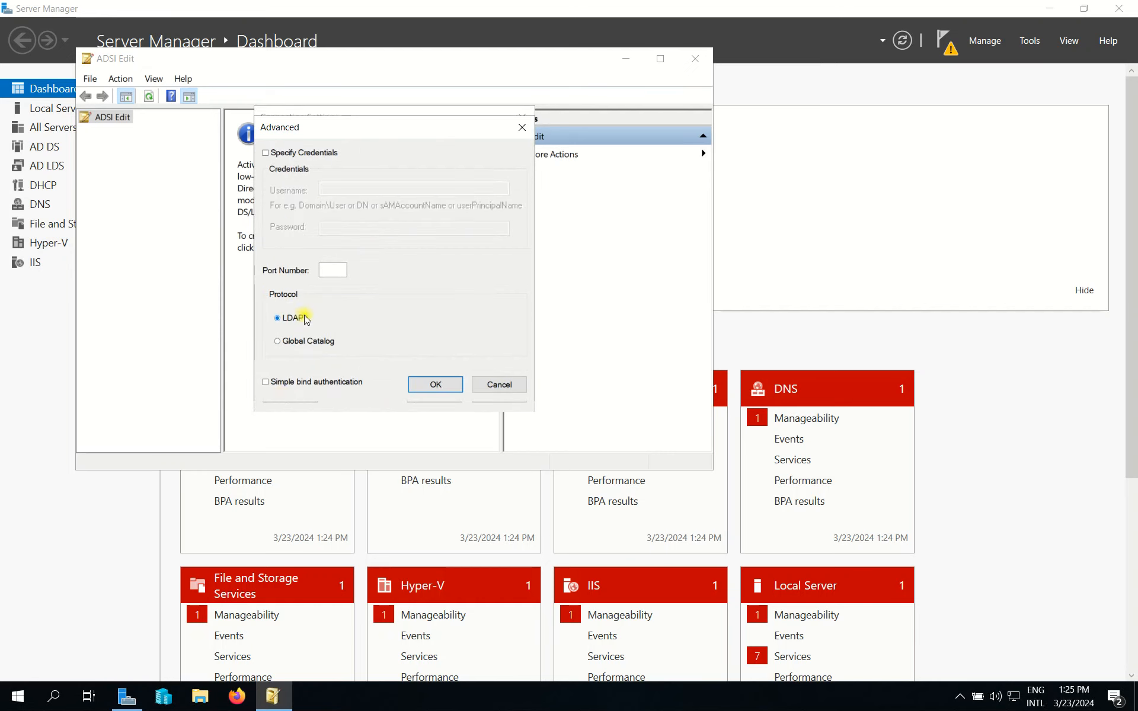
click(475, 382)
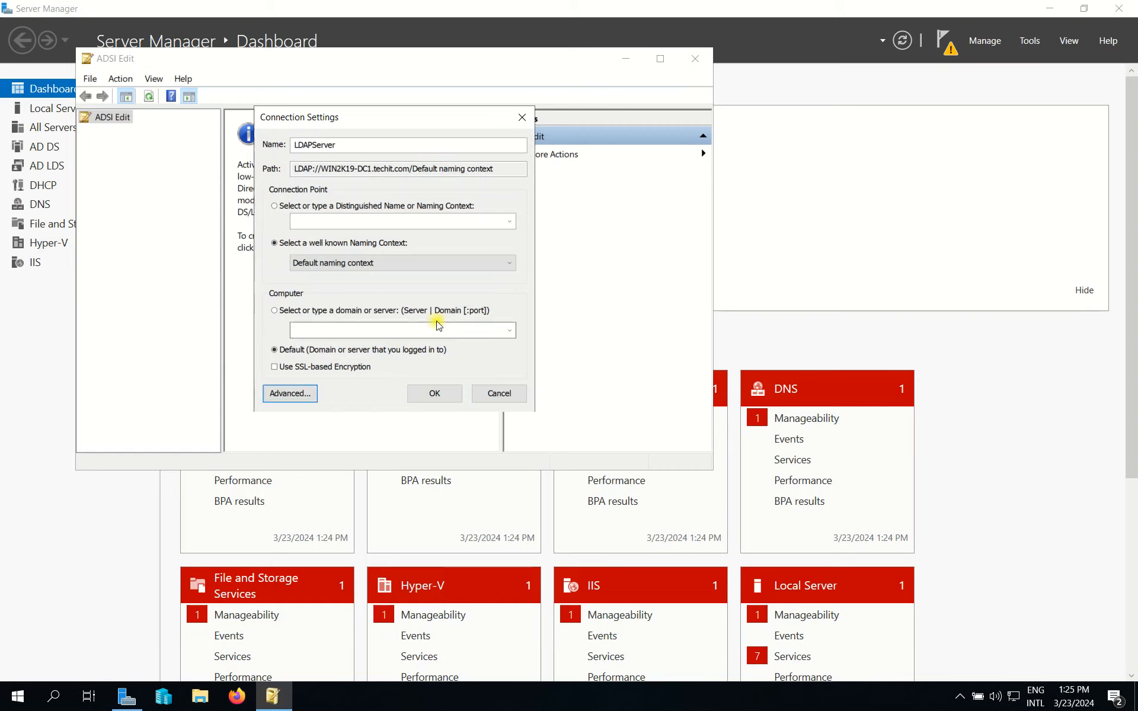
click(500, 329)
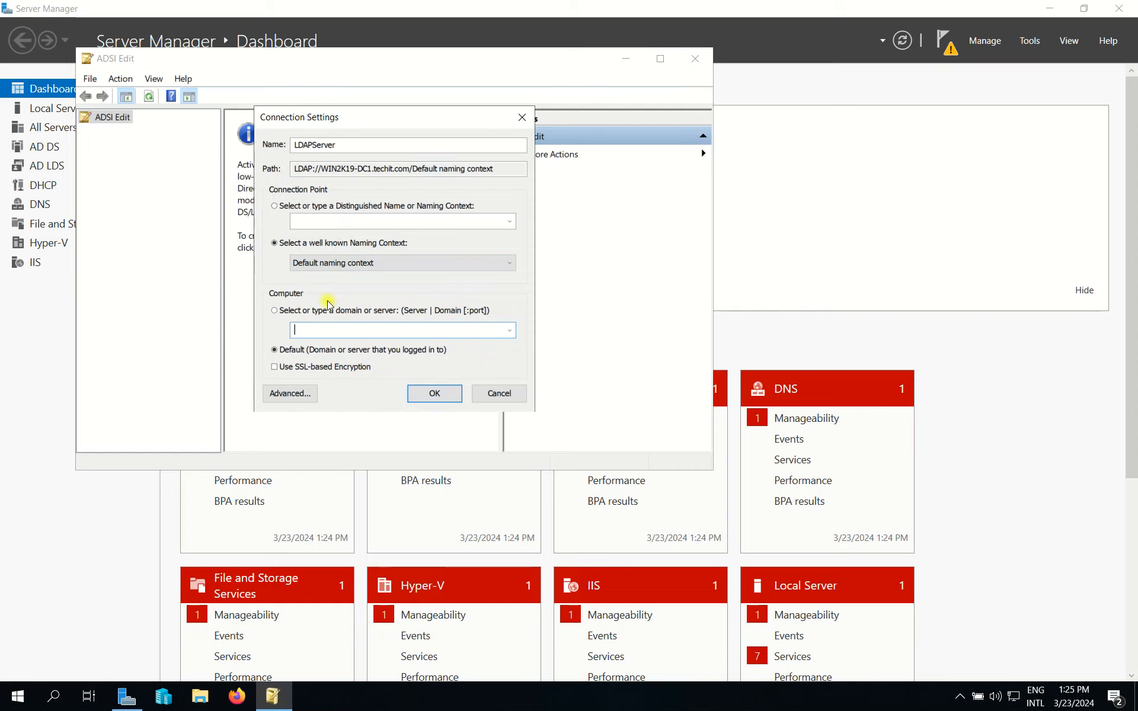
click(438, 394)
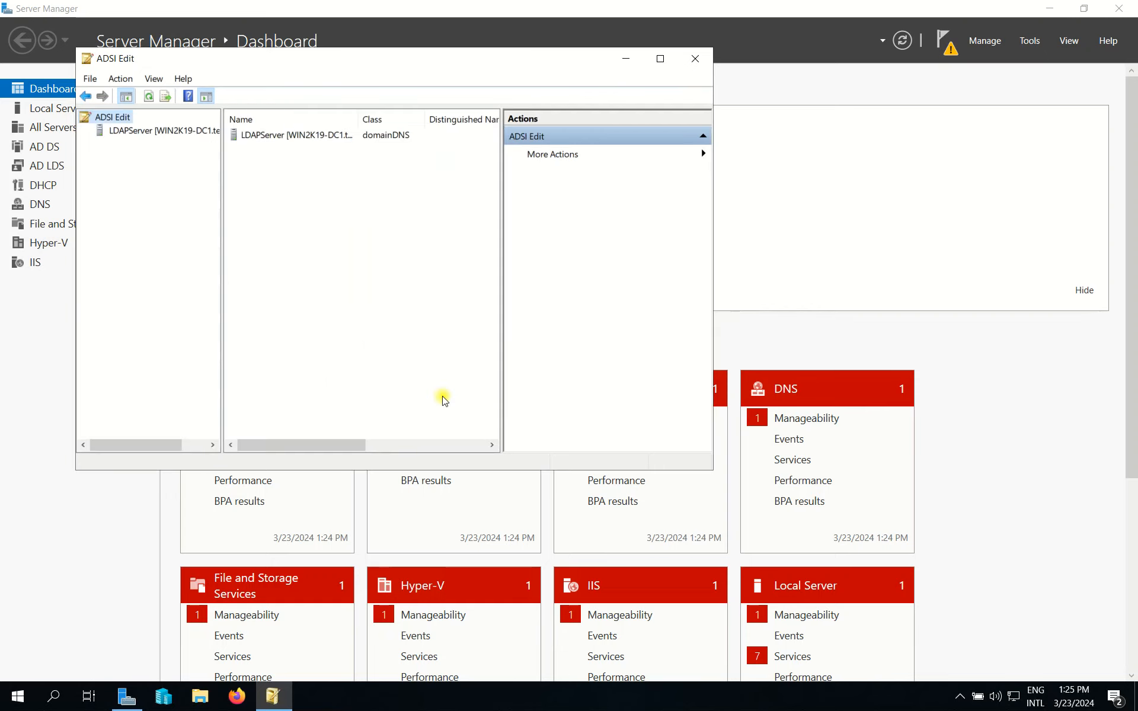
Step: Expand the LDAPServer connection and its DC=techit,DC=com node, and widen the tree pane to show full container names
click(155, 132)
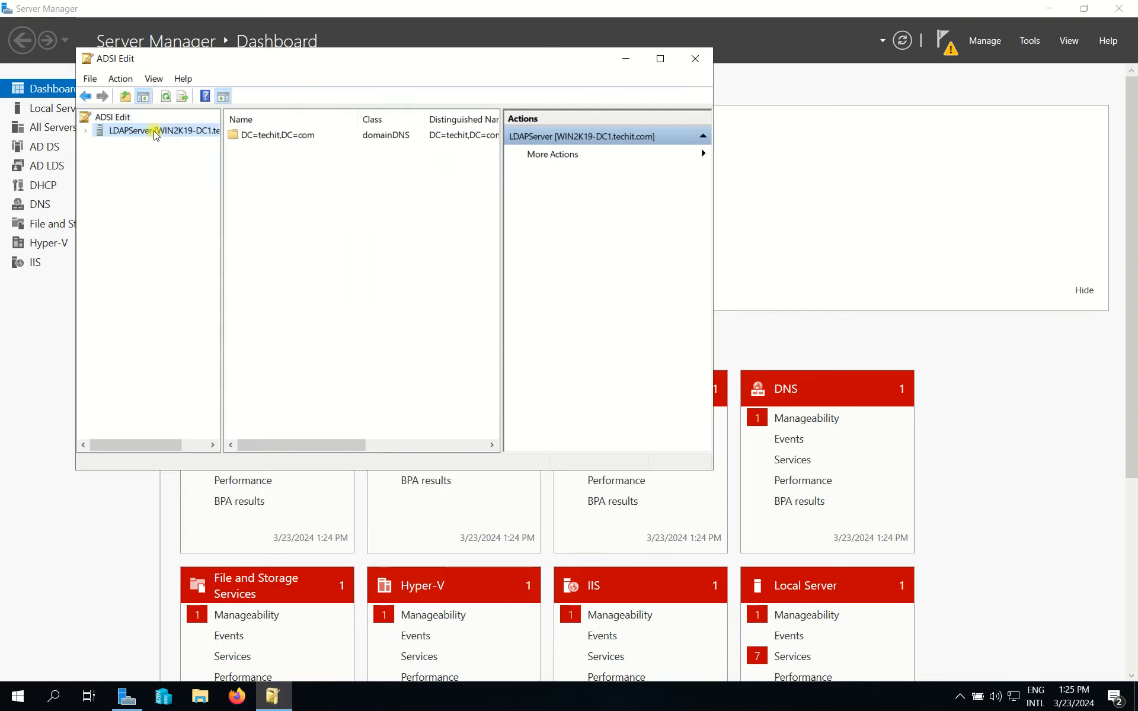
double_click(155, 133)
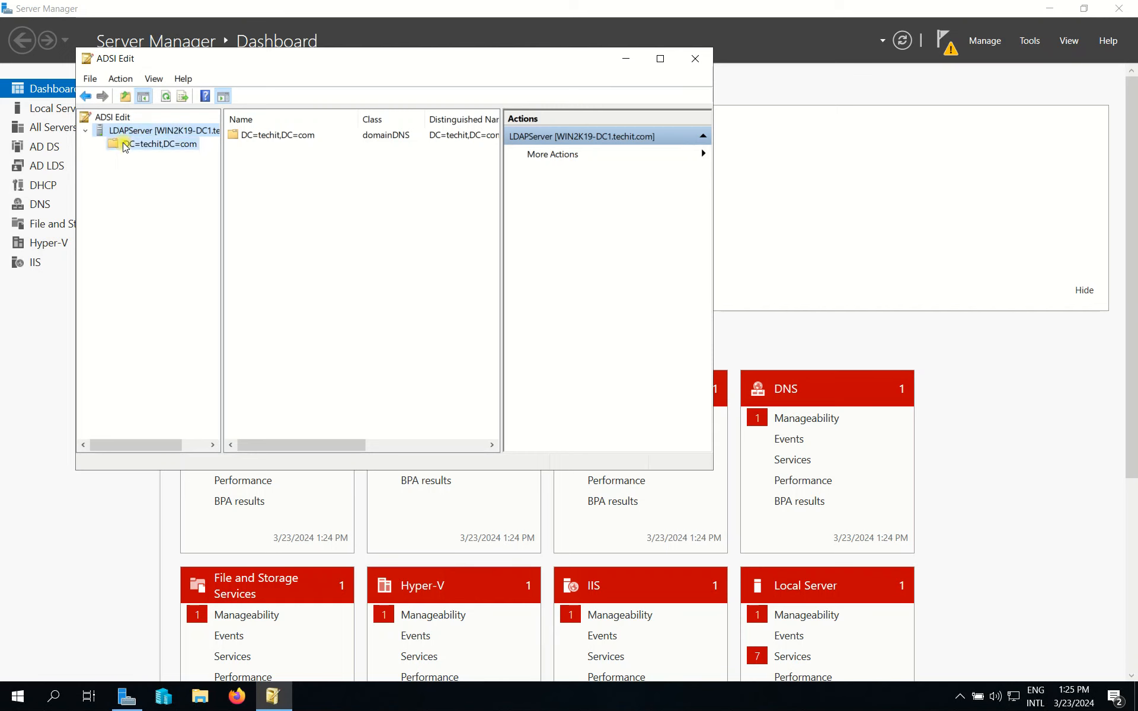
double_click(125, 145)
drag(222, 275, 262, 277)
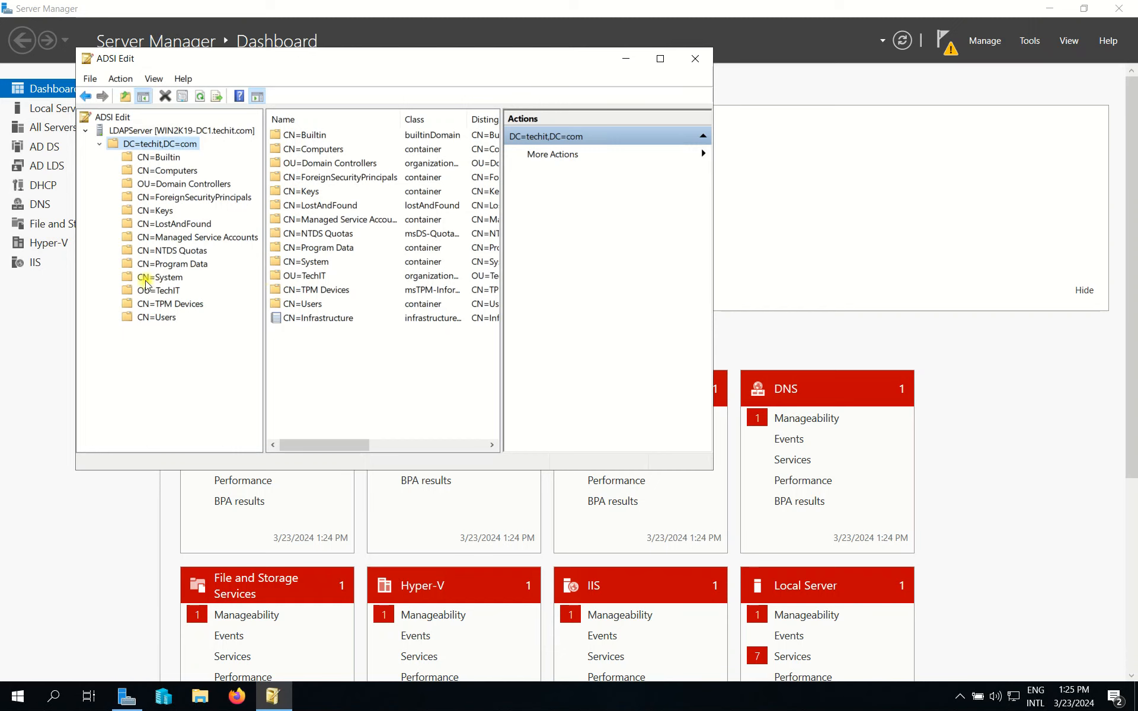
Step: Examine the contents of the Users, TPM Devices, TechIT, HR Department, Finance Department, System and Program Data containers
click(156, 318)
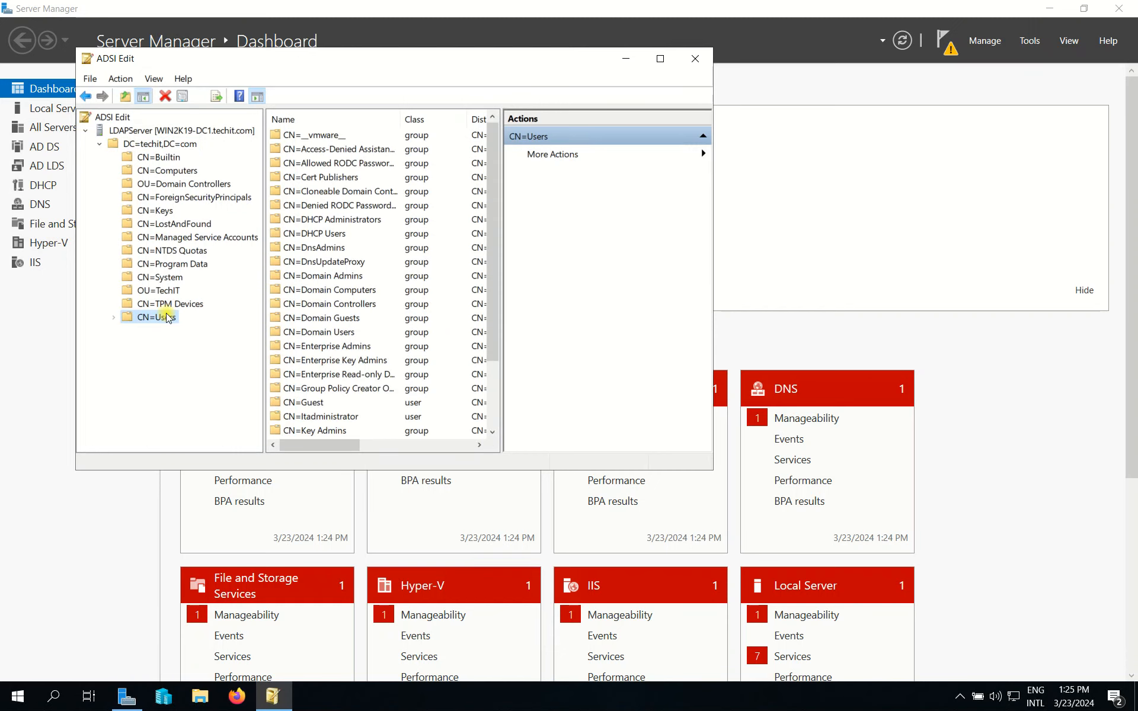
click(187, 306)
click(172, 291)
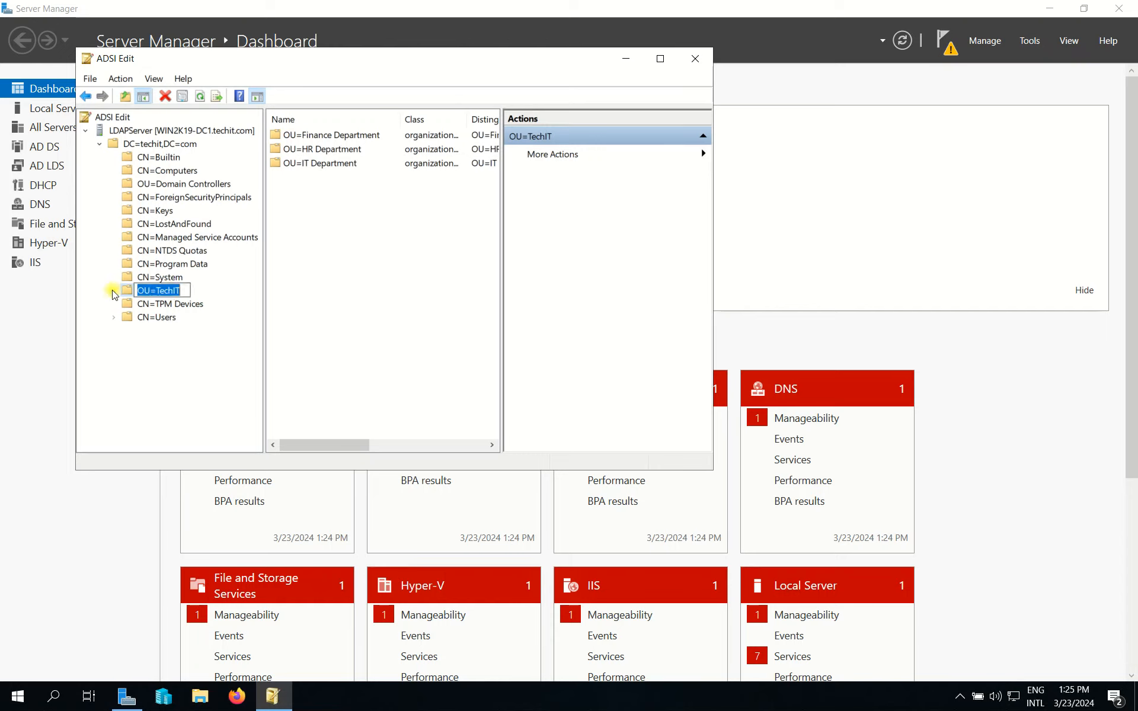
double_click(174, 291)
click(179, 318)
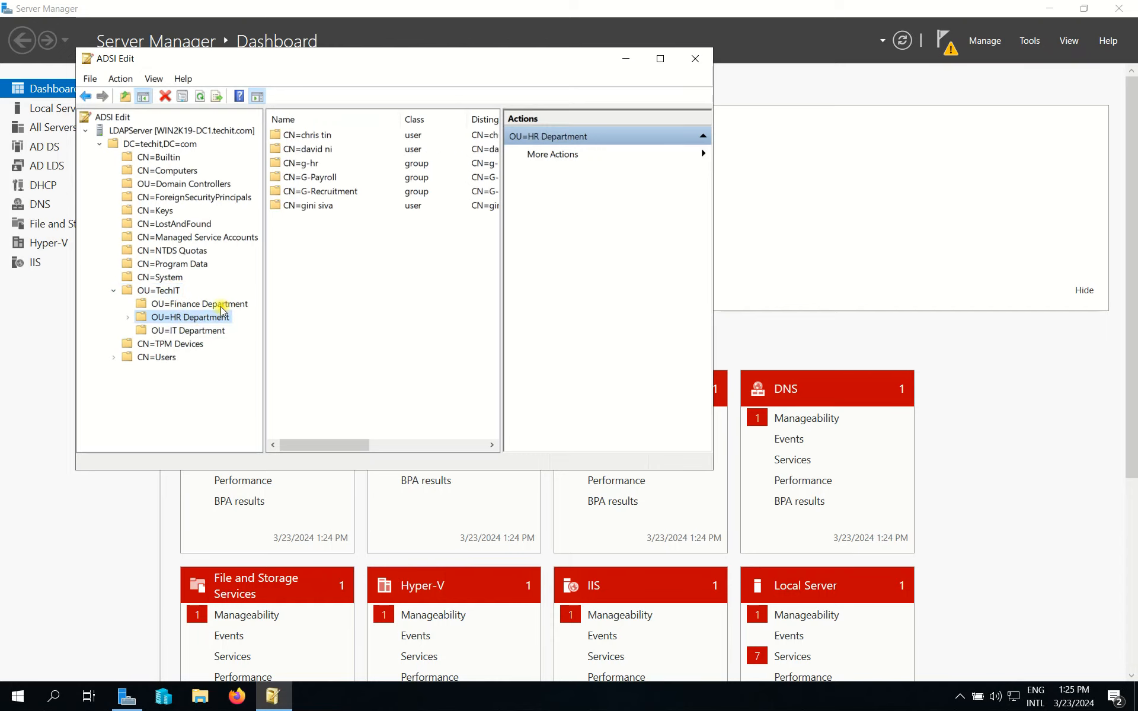
click(222, 304)
click(204, 319)
click(168, 277)
click(181, 265)
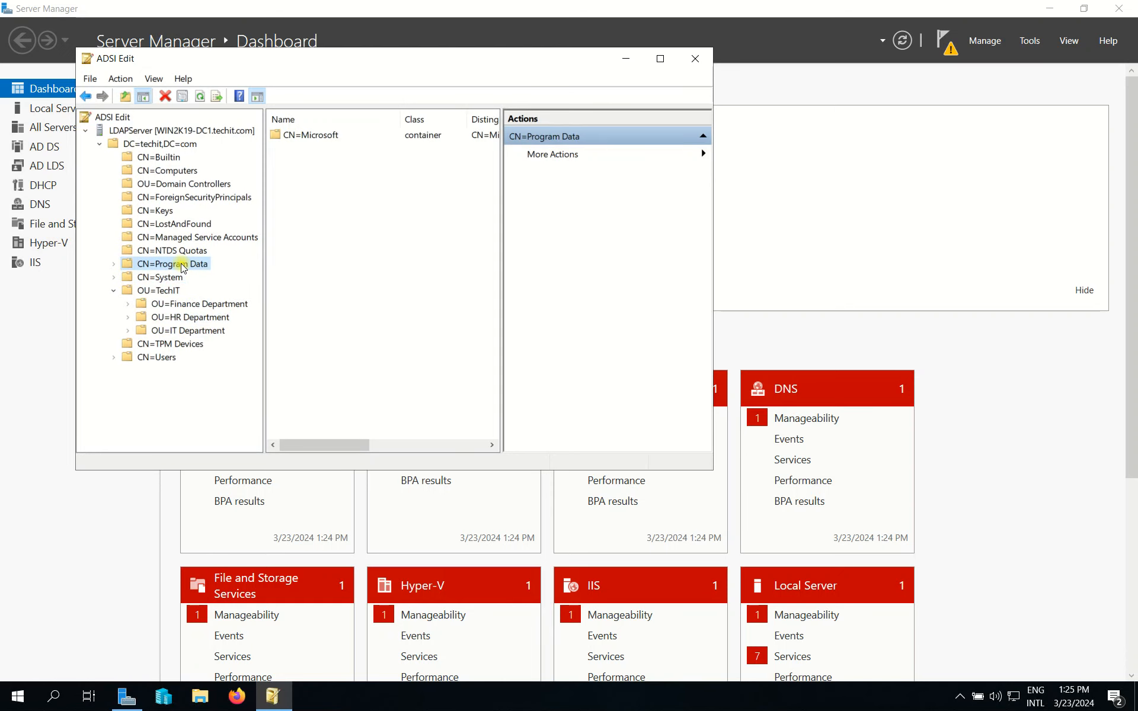
Step: Examine the contents of the DC=techit,DC=com node and its System container, widening the tree pane further
drag(436, 64, 497, 74)
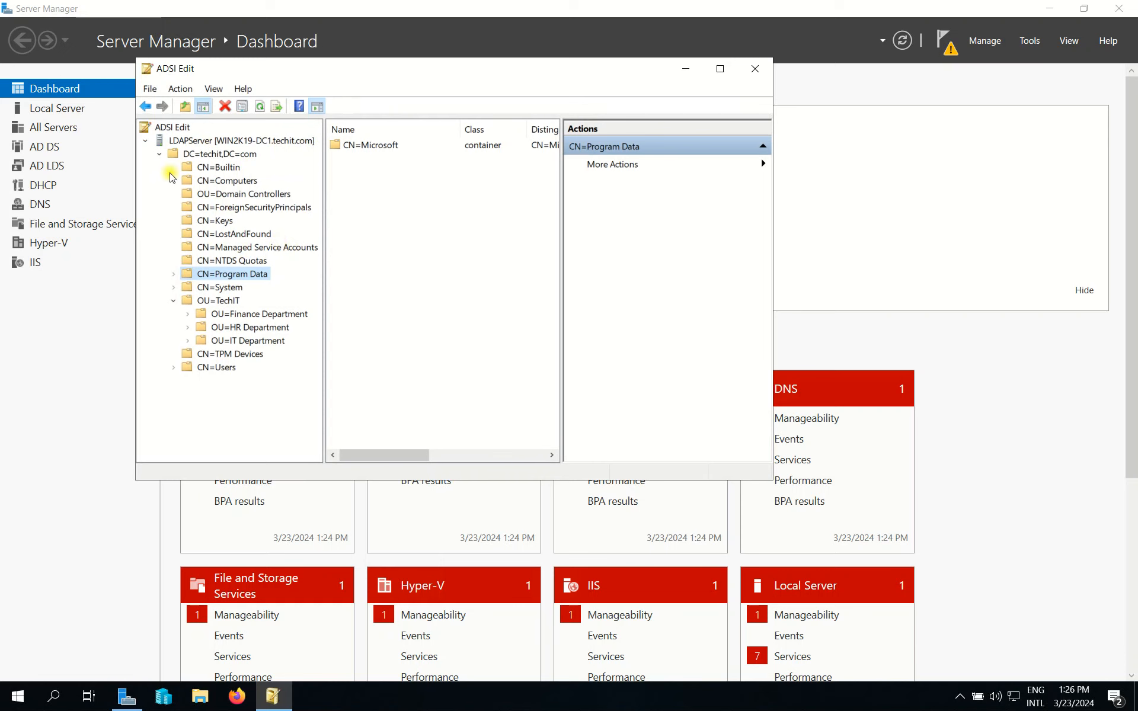
click(205, 156)
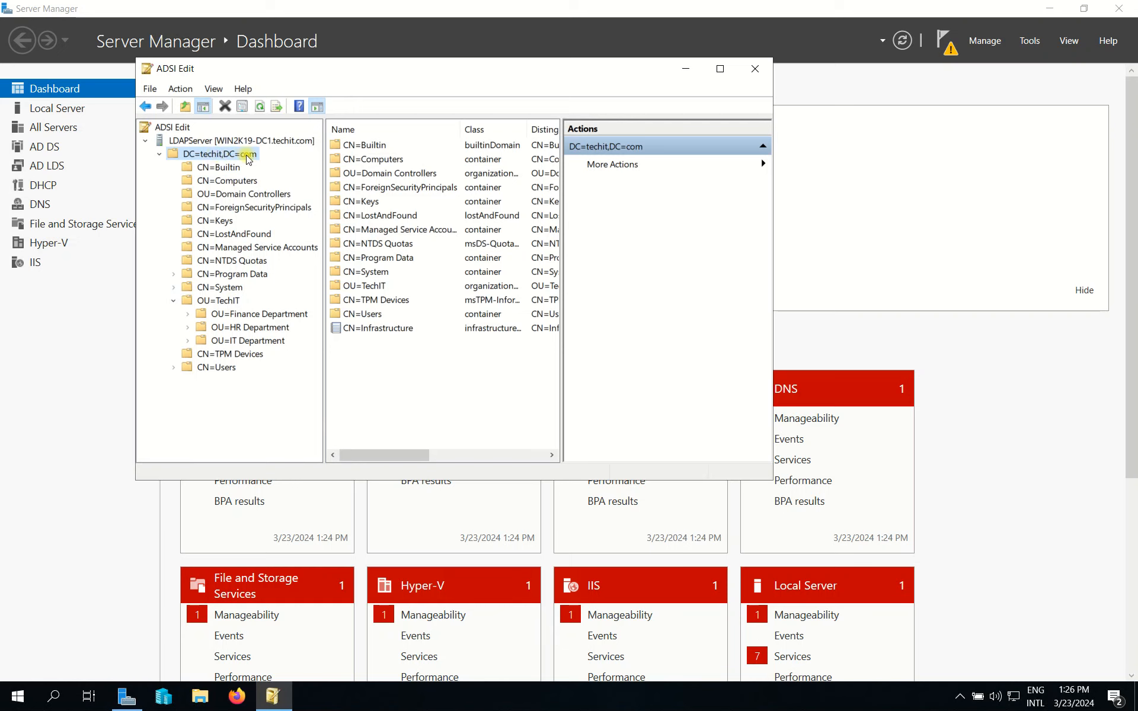
click(241, 289)
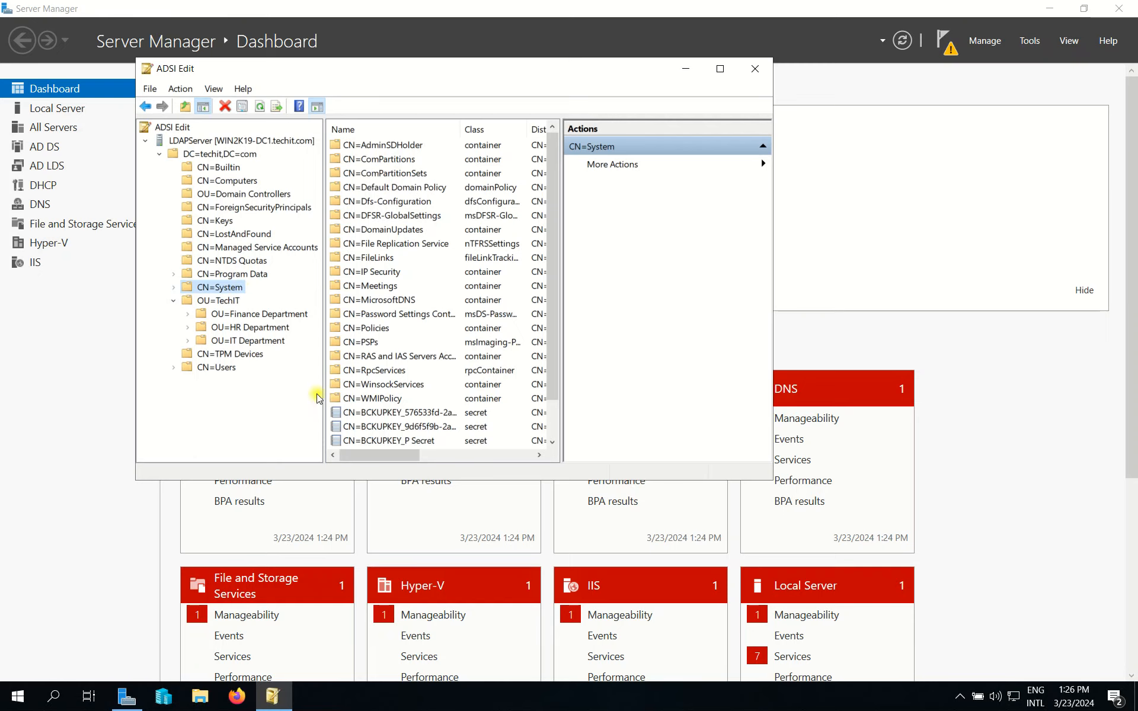
drag(325, 400, 374, 398)
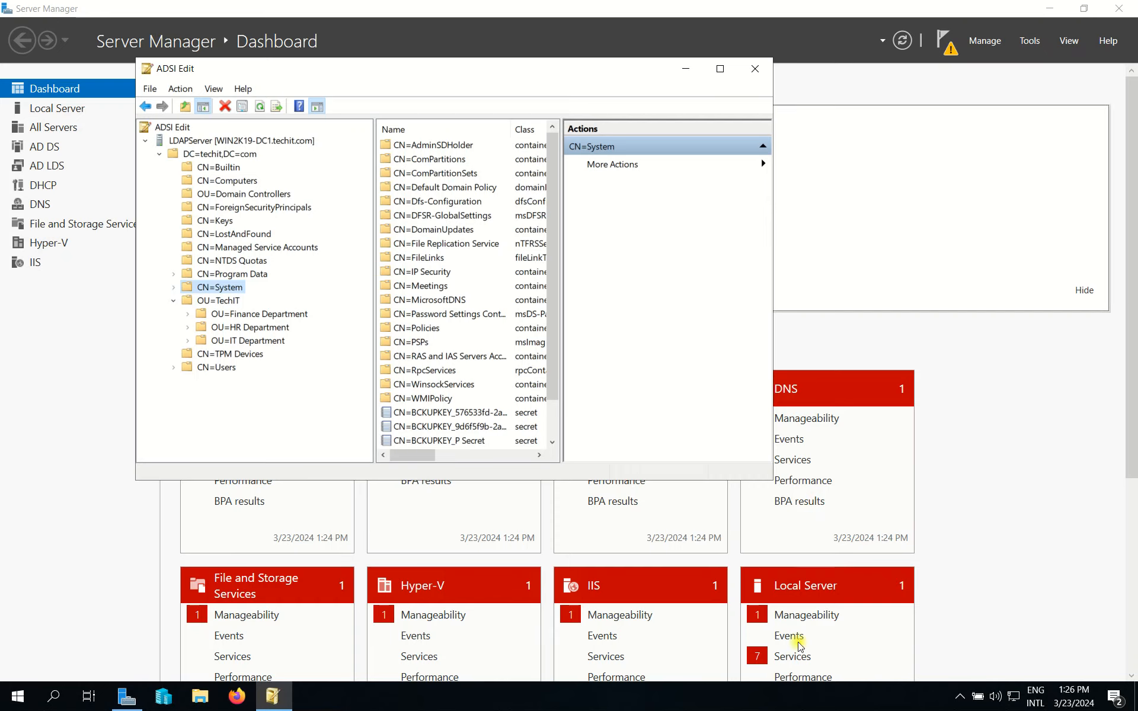
Step: Restore the Server Manager window to a smaller size, move it clear of ADSI Edit, and bring ADSI Edit to the front
click(1083, 9)
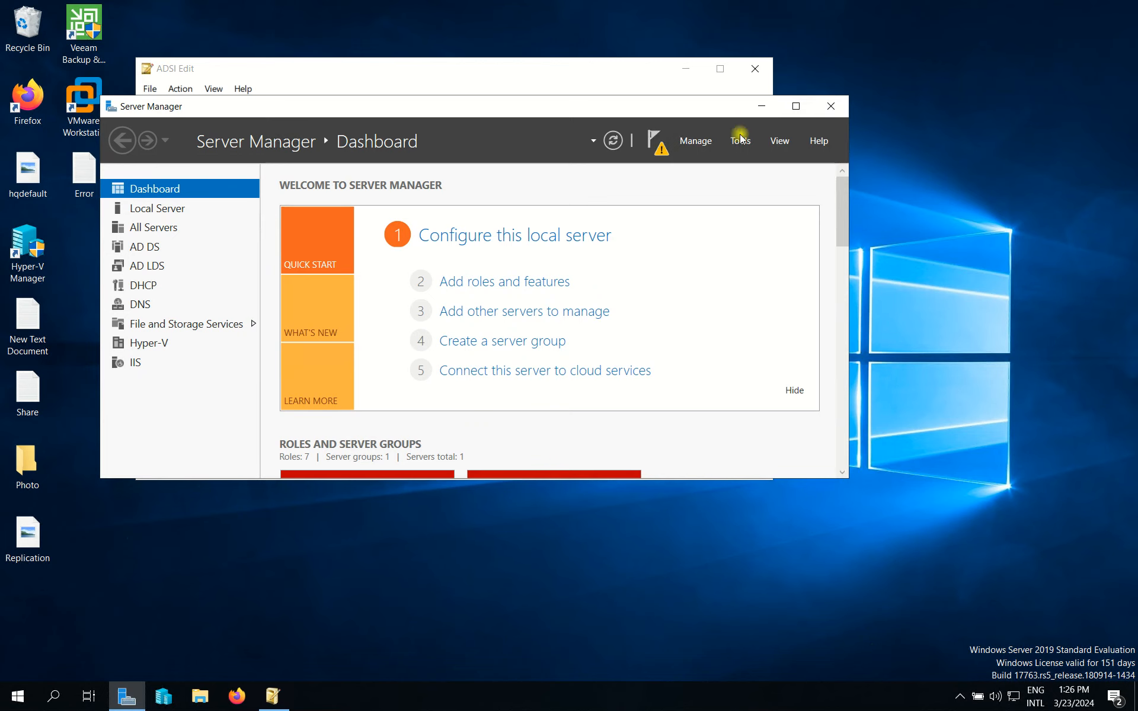
drag(637, 110, 637, 144)
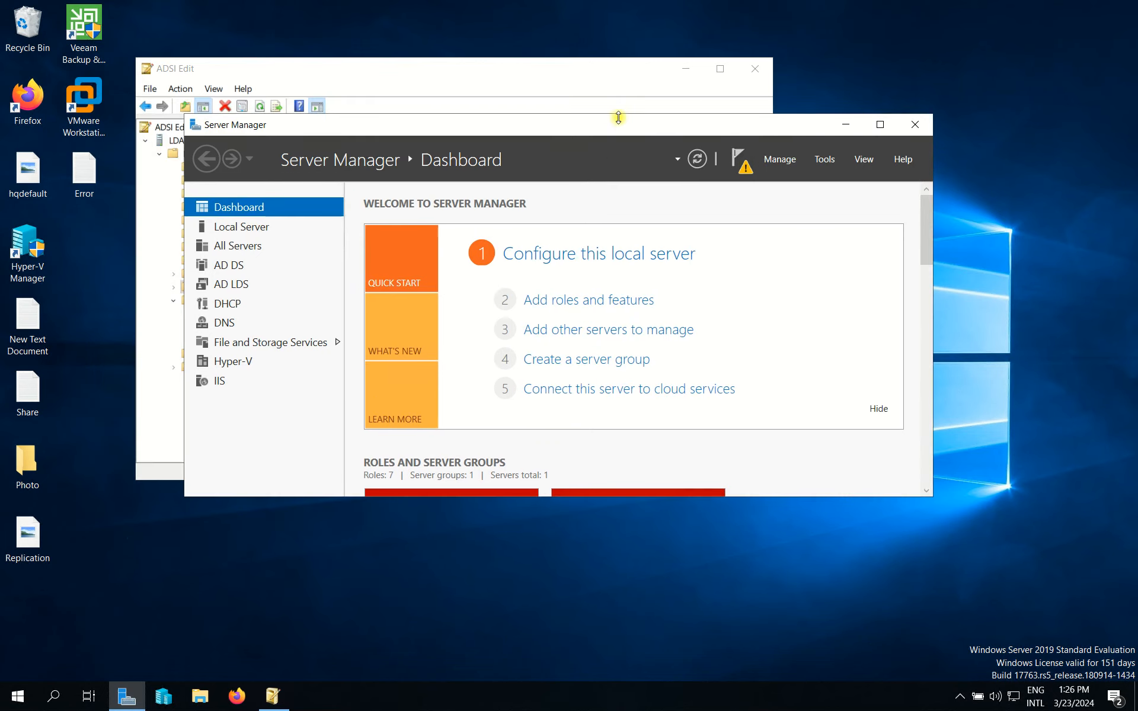
click(610, 76)
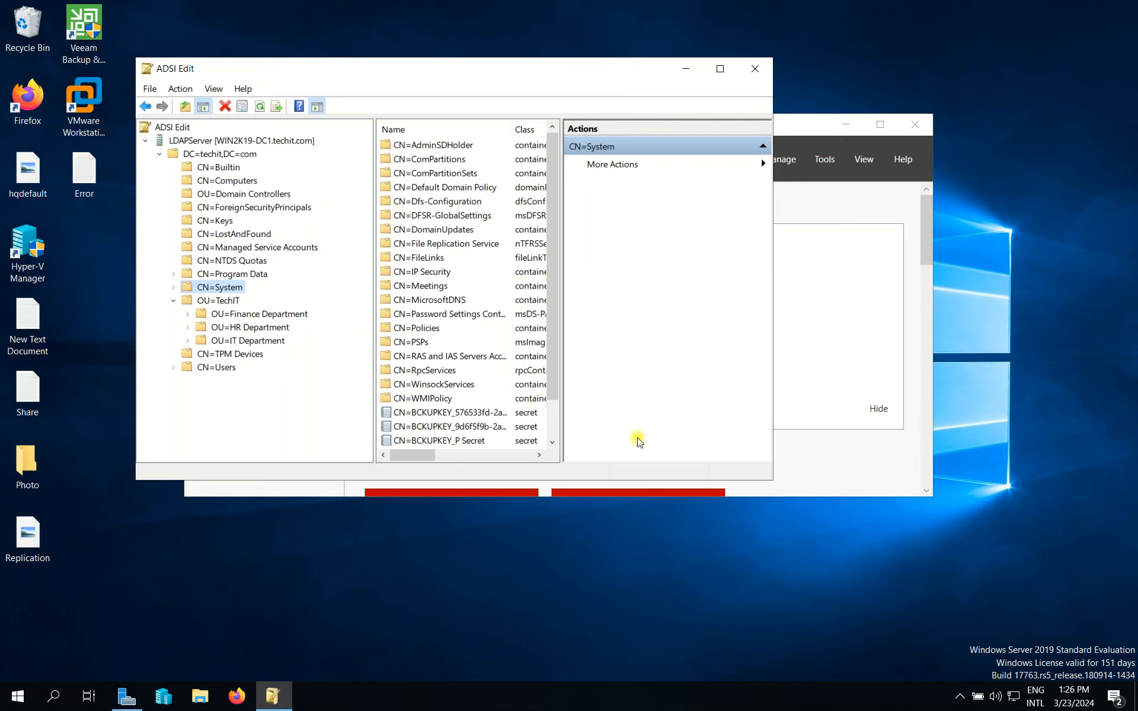